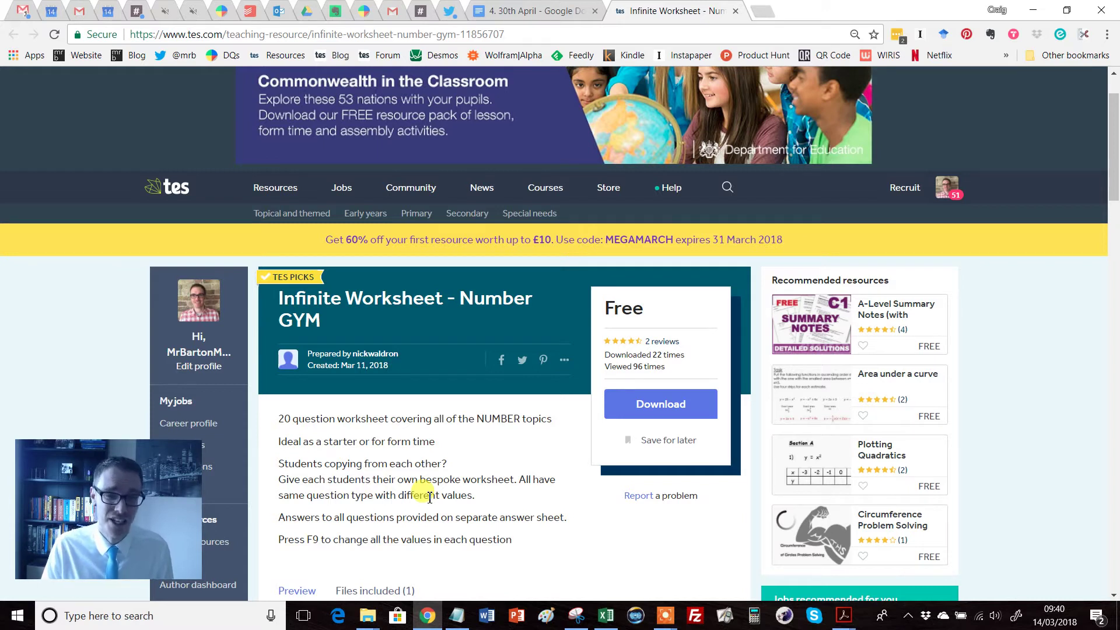
- Scroll the TES page down to the Number GYM description and worksheet preview thumbnails
scroll(359, 289, down, 1)
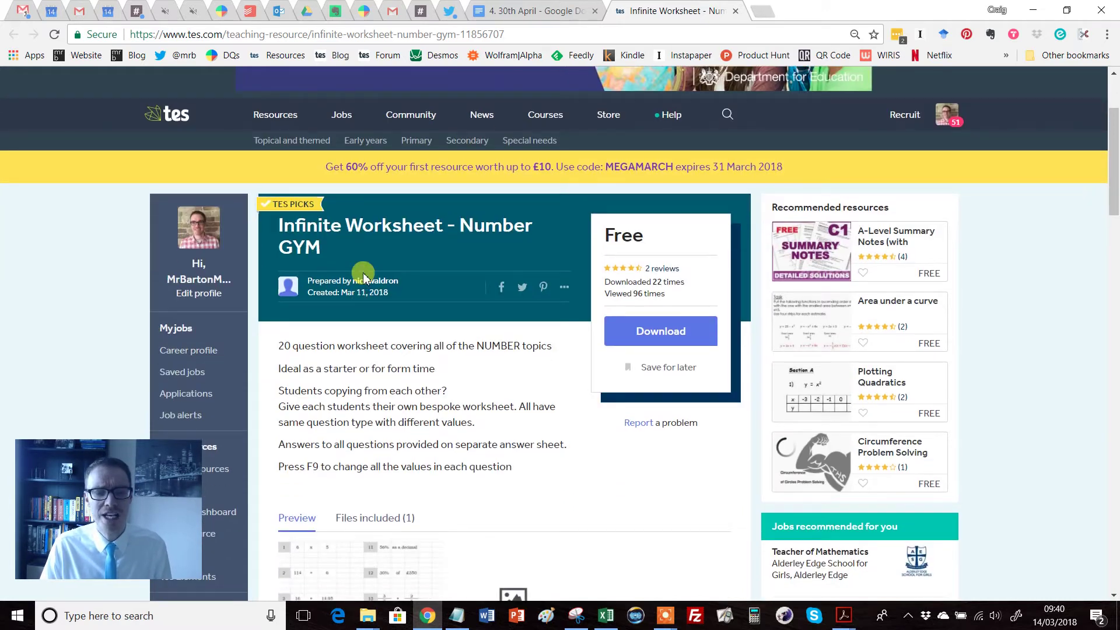
scroll(362, 274, down, 1)
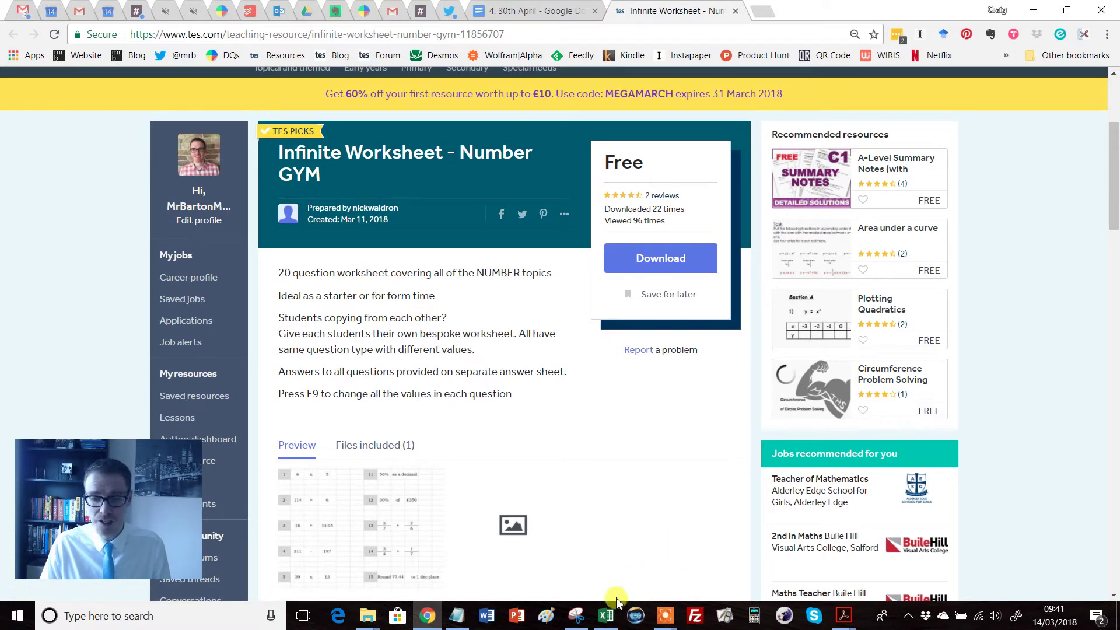
- Switch from the browser to the Random-Maths-Gym workbook in Excel
click(605, 615)
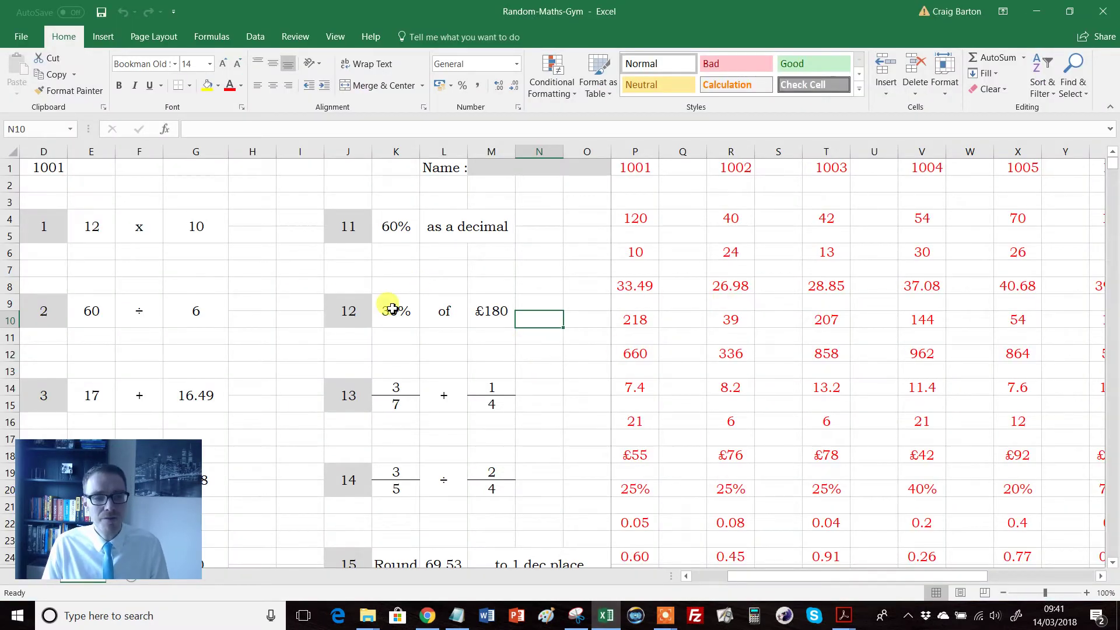
drag(187, 503, 980, 125)
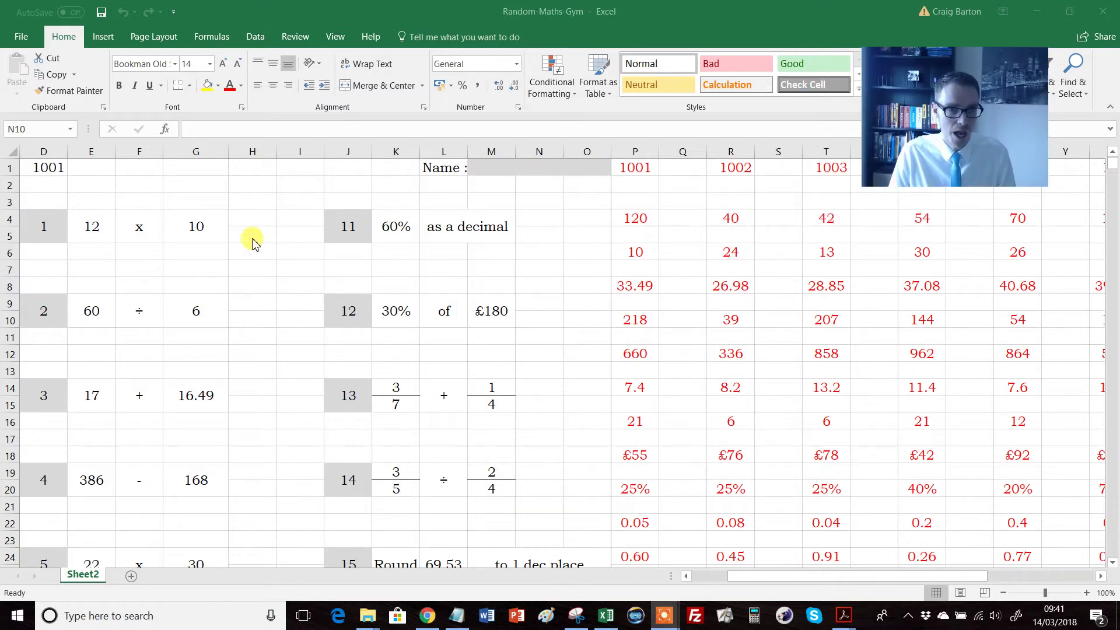
key(alt+Tab)
- Scroll through worksheet 1001's twenty questions and red answer columns, then back to row 1
scroll(111, 268, down, 5)
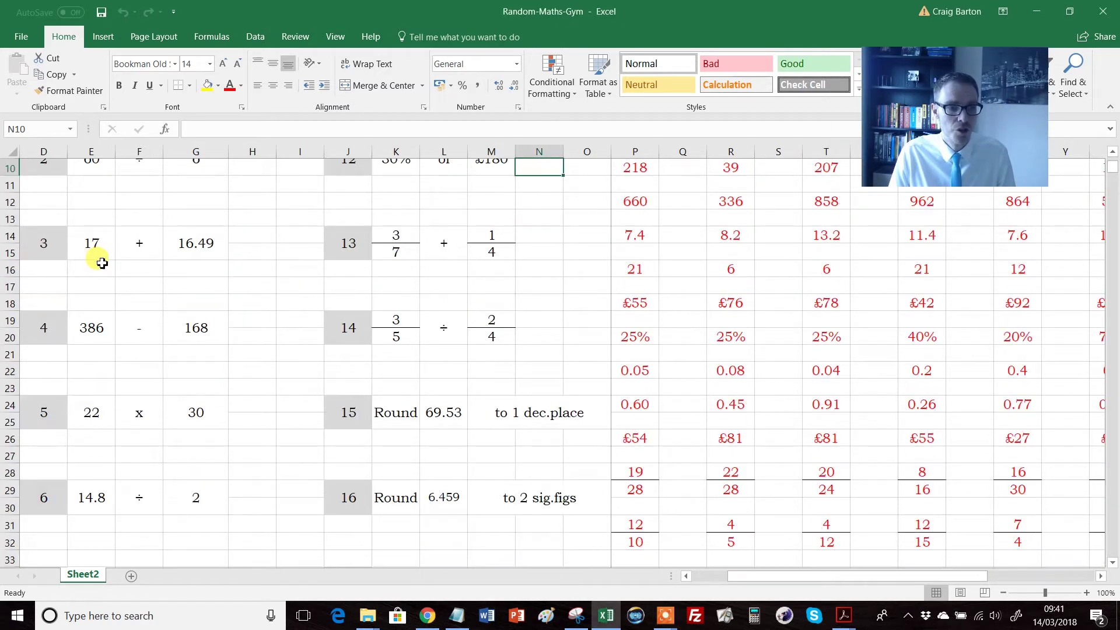
scroll(114, 284, down, 8)
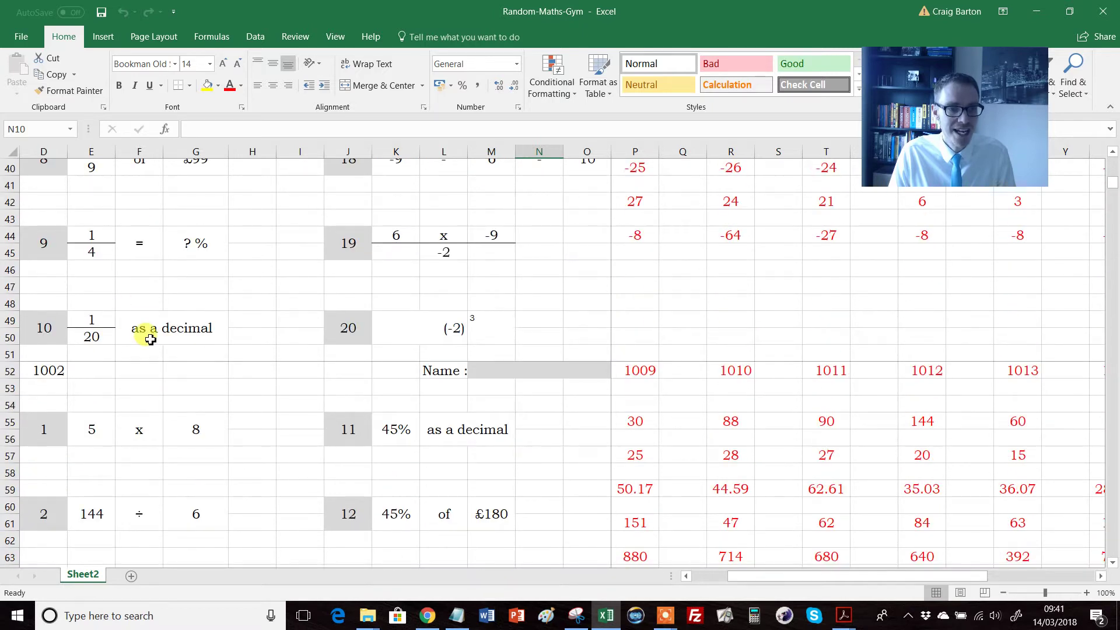
scroll(150, 333, down, 1)
scroll(151, 337, up, 2)
scroll(149, 334, up, 12)
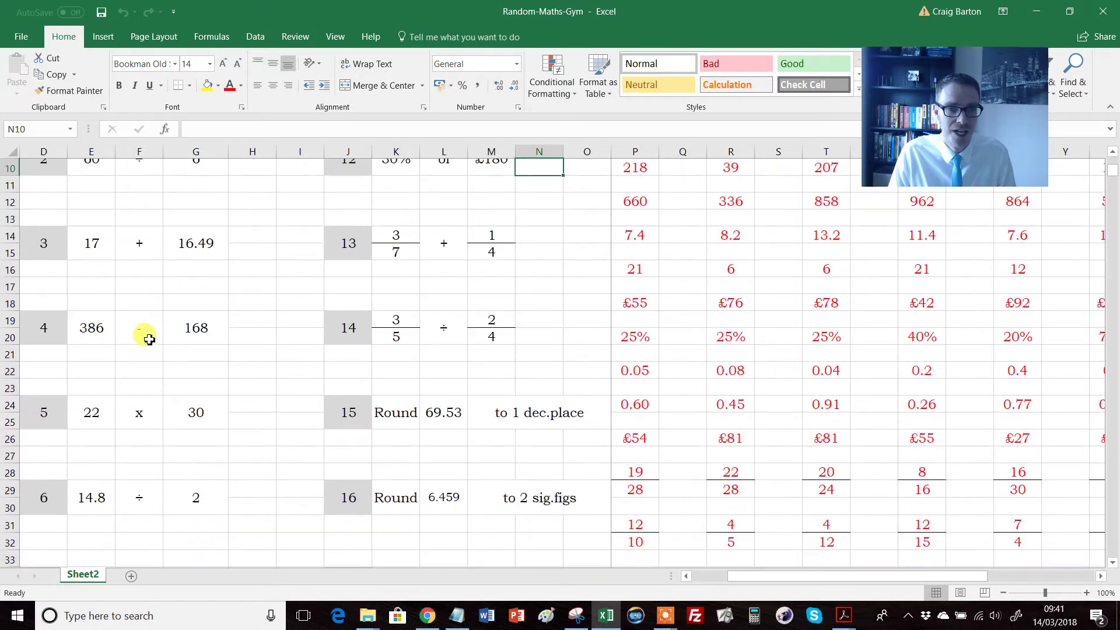
scroll(309, 279, down, 9)
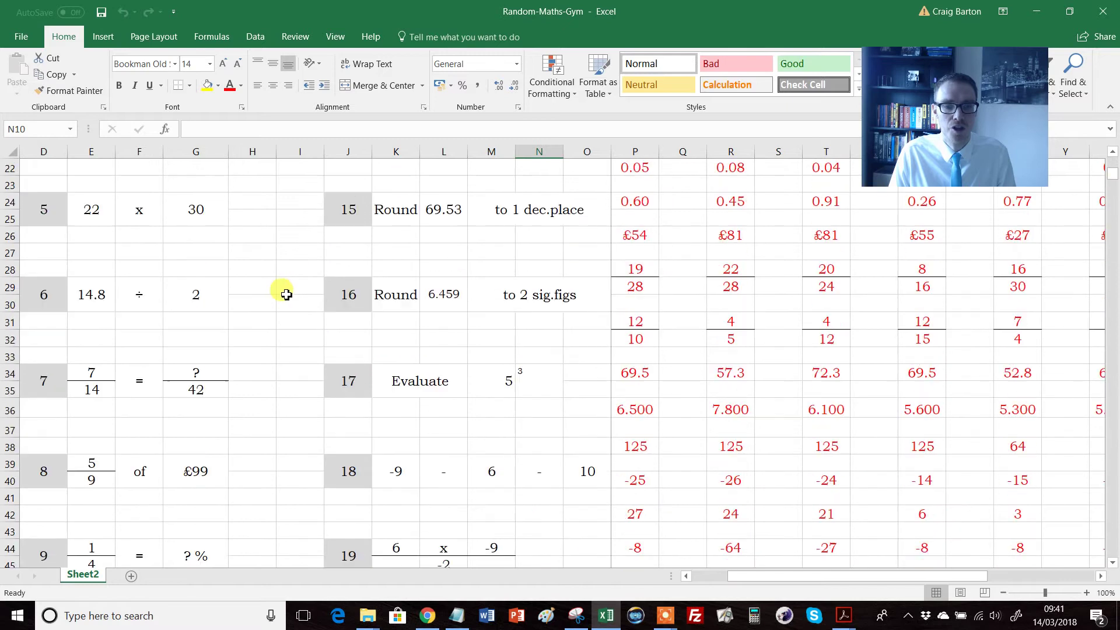
scroll(282, 298, up, 6)
scroll(281, 298, up, 3)
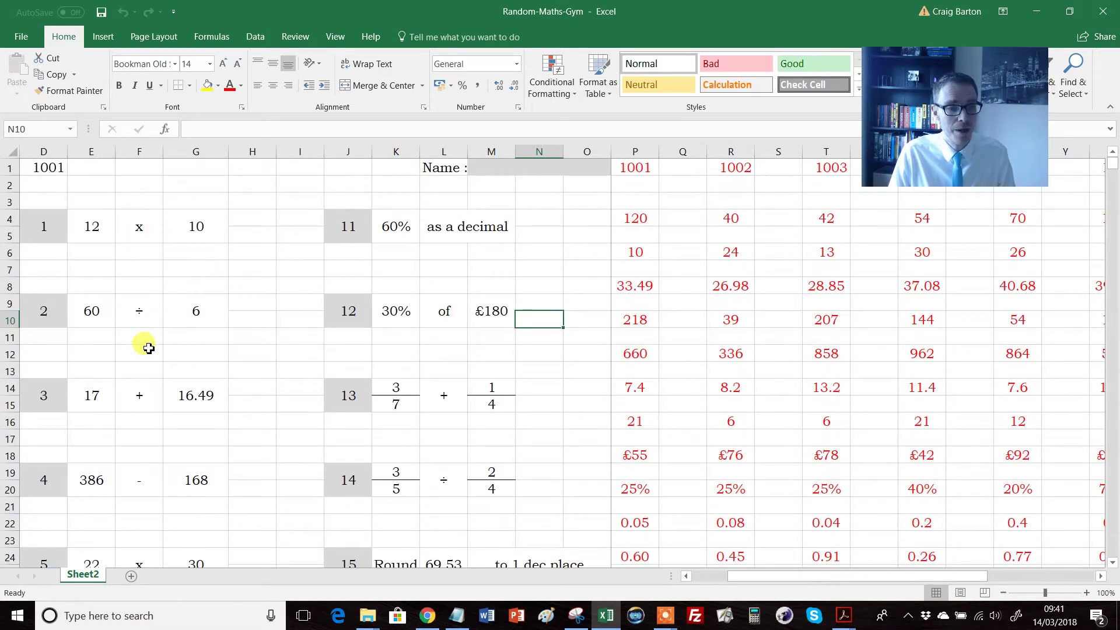
scroll(146, 349, down, 2)
scroll(143, 350, down, 3)
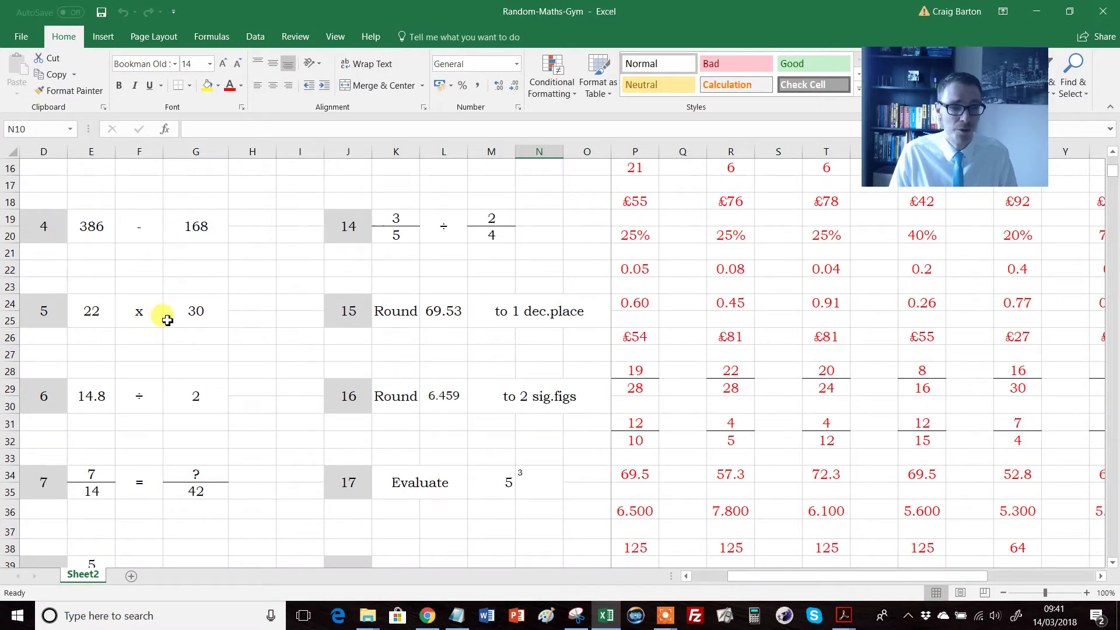
scroll(197, 344, down, 1)
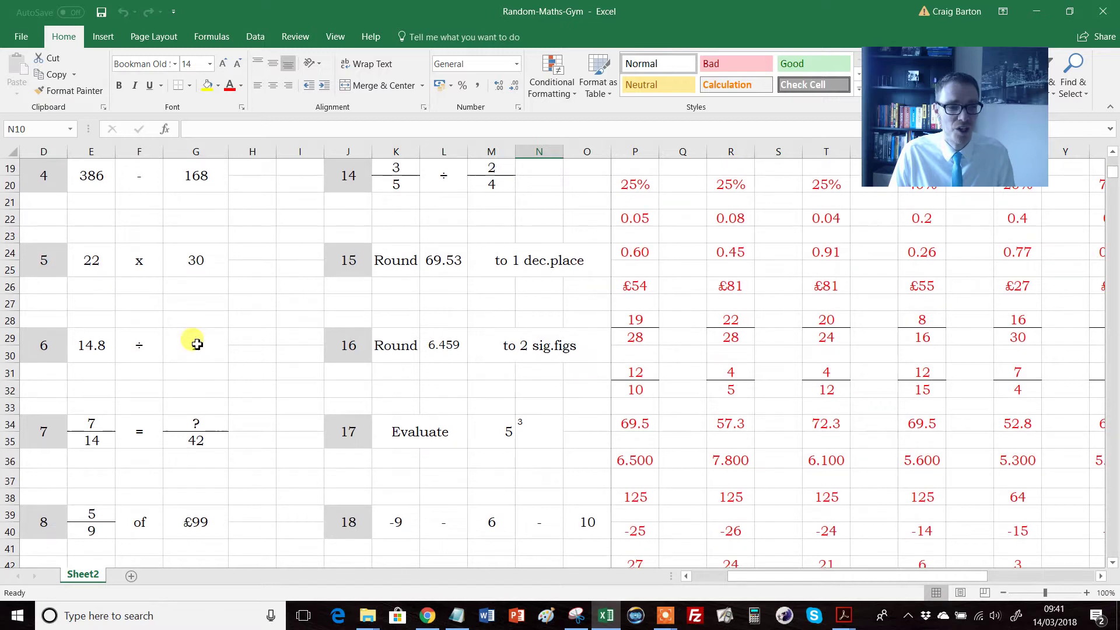
scroll(175, 355, down, 2)
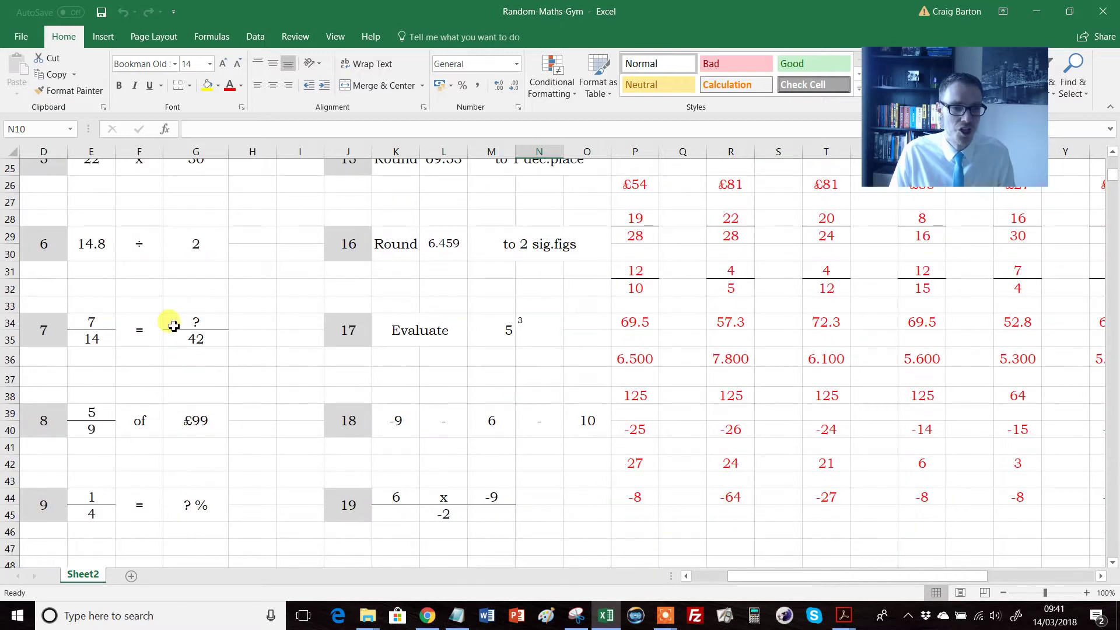
scroll(149, 379, down, 5)
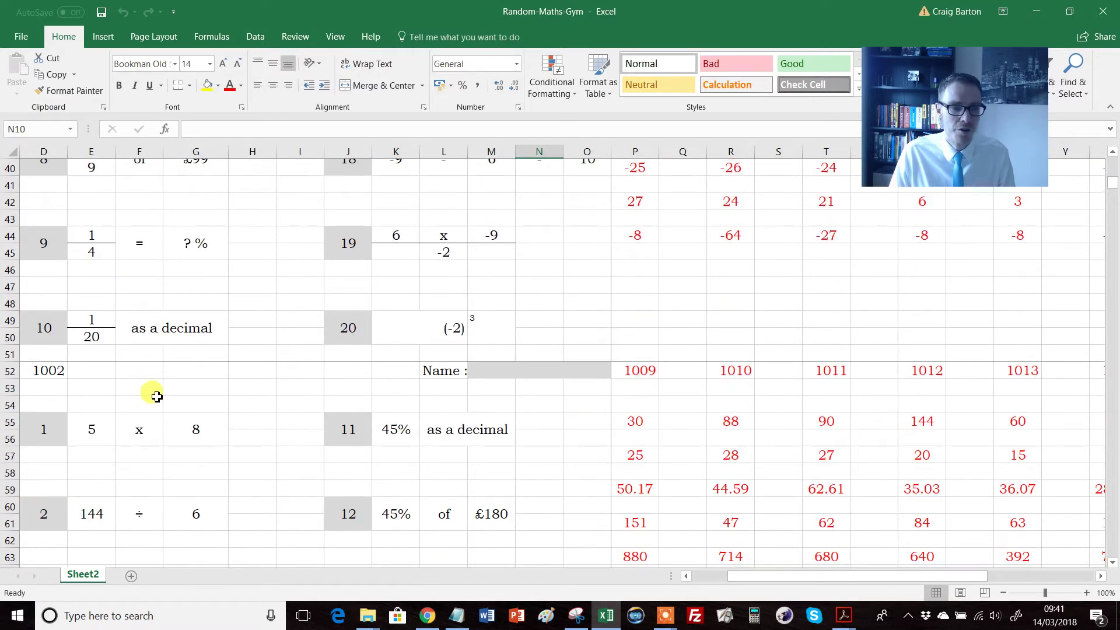
scroll(155, 394, up, 10)
scroll(215, 383, up, 3)
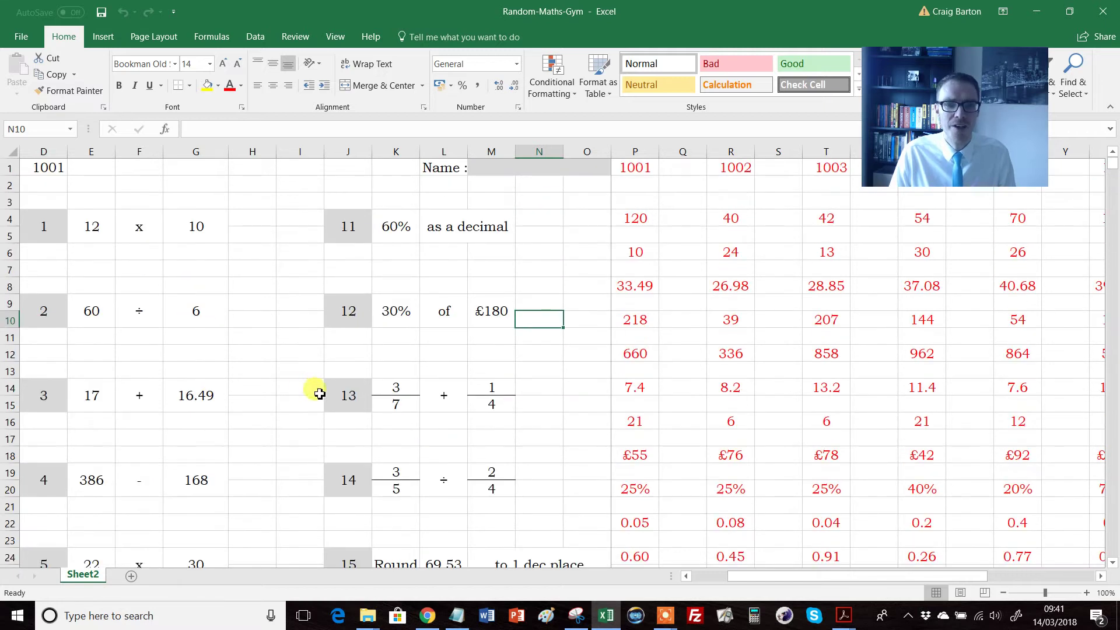
scroll(445, 350, down, 1)
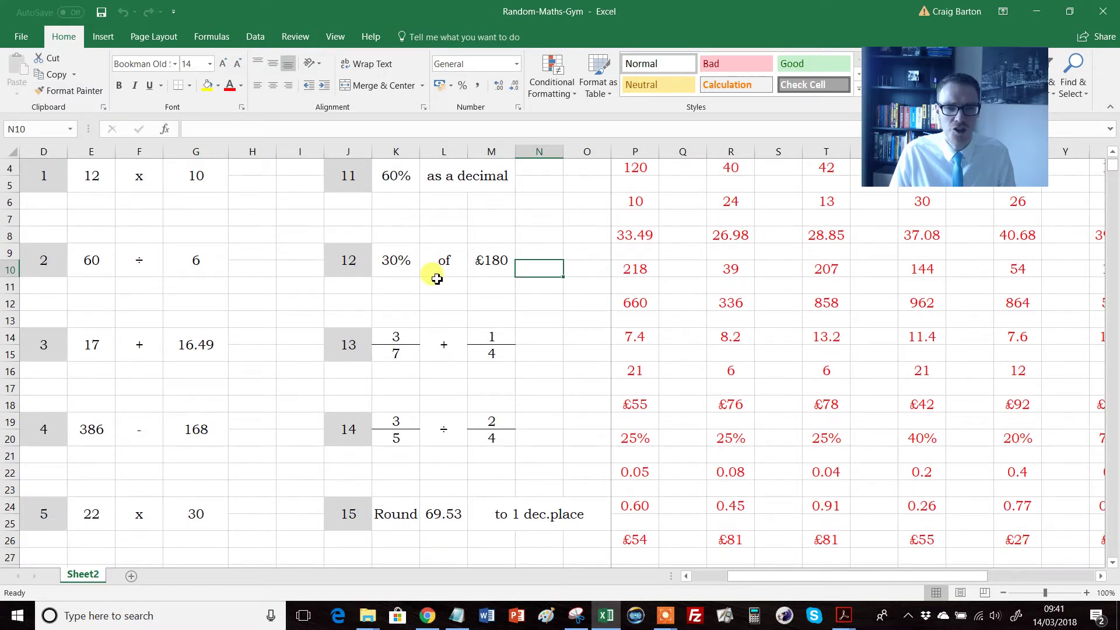
scroll(408, 356, down, 2)
scroll(380, 434, down, 5)
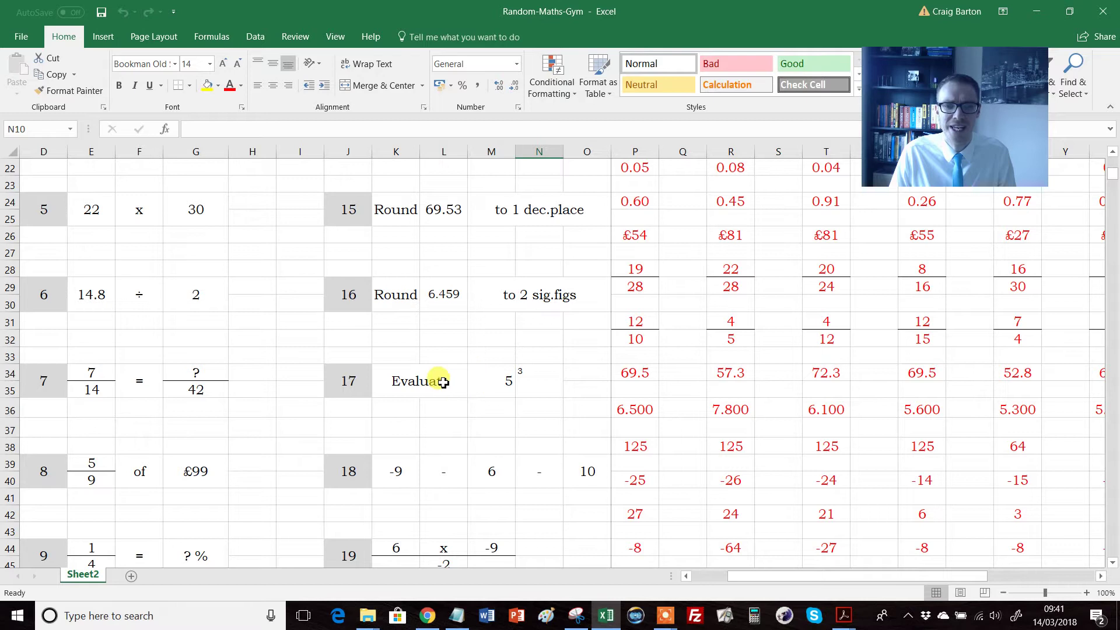
scroll(440, 377, down, 1)
scroll(408, 367, down, 5)
scroll(408, 361, up, 2)
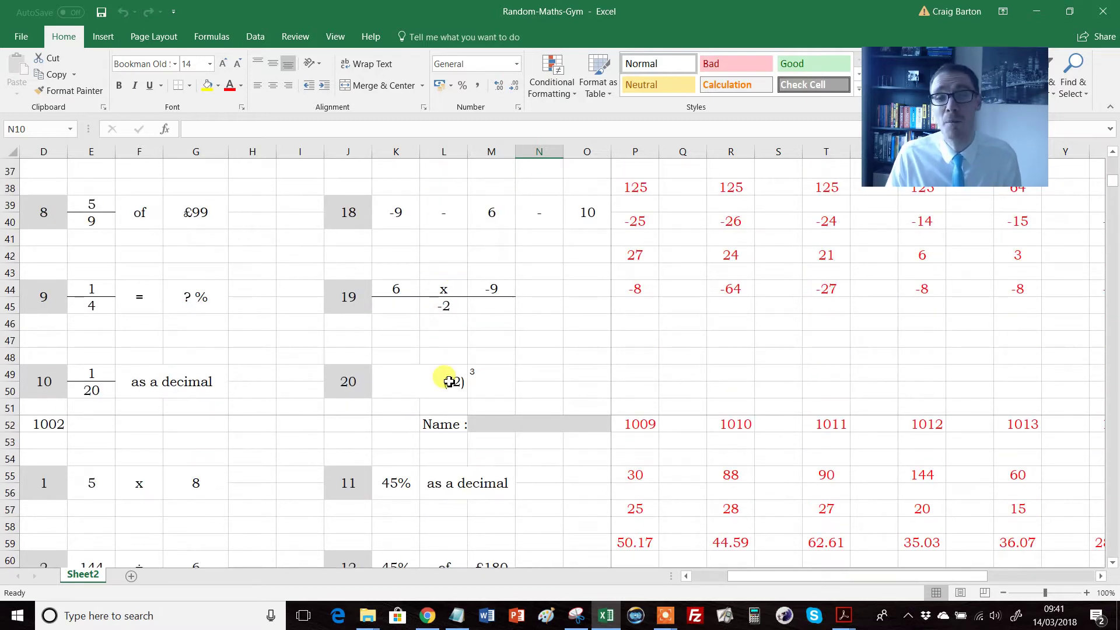
scroll(449, 381, up, 12)
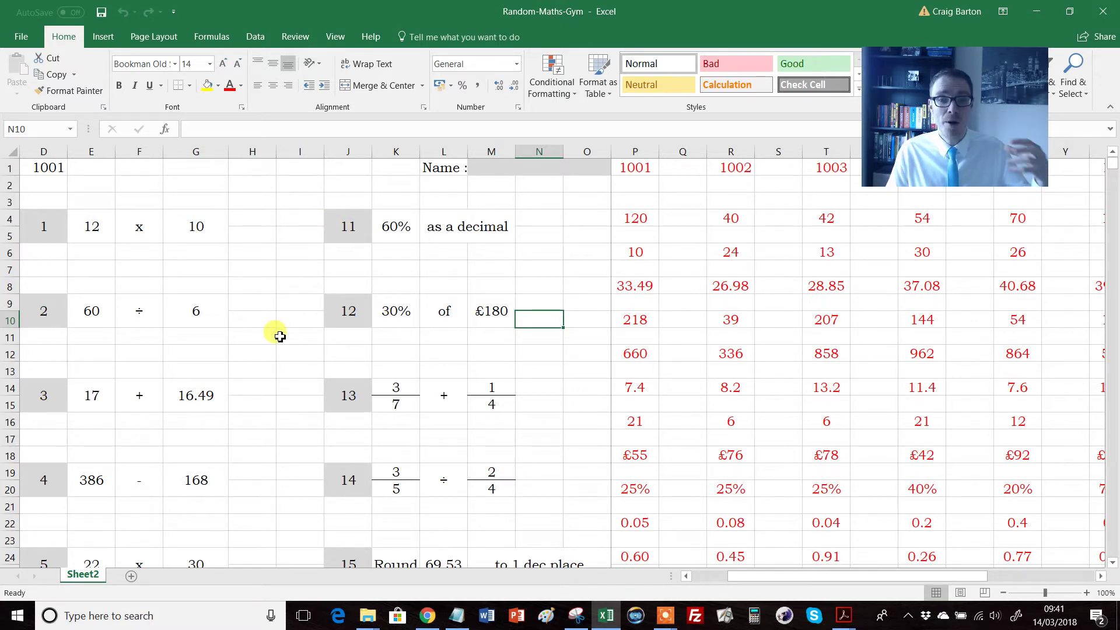
- Scroll over worksheet 1001's questions, such as 30% of £180 and fraction sums, and their red answers
scroll(257, 358, down, 1)
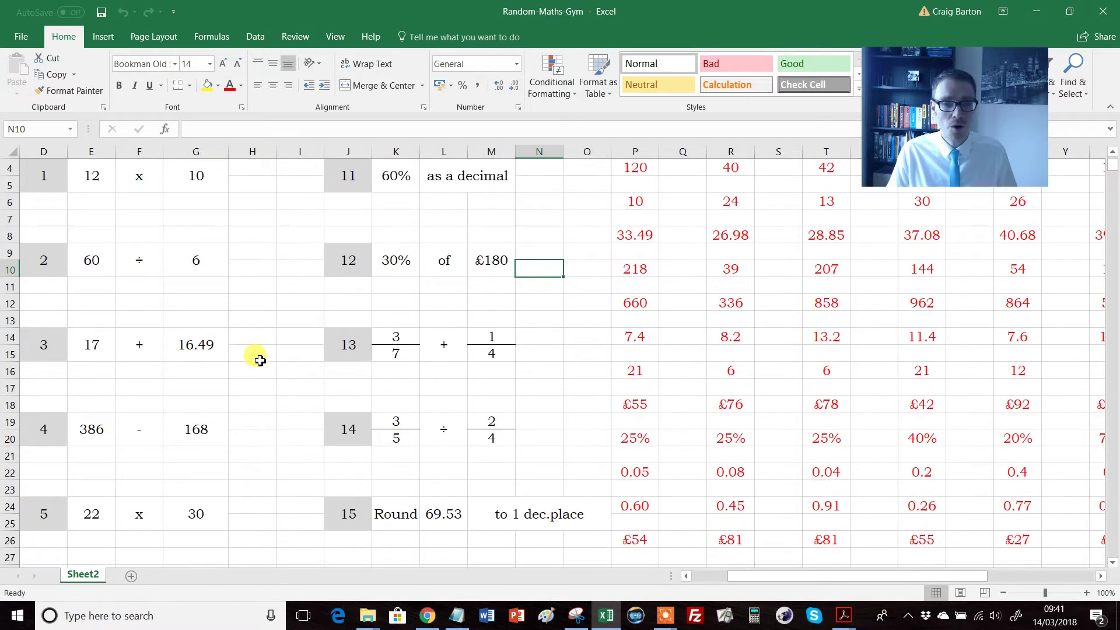
scroll(260, 360, up, 1)
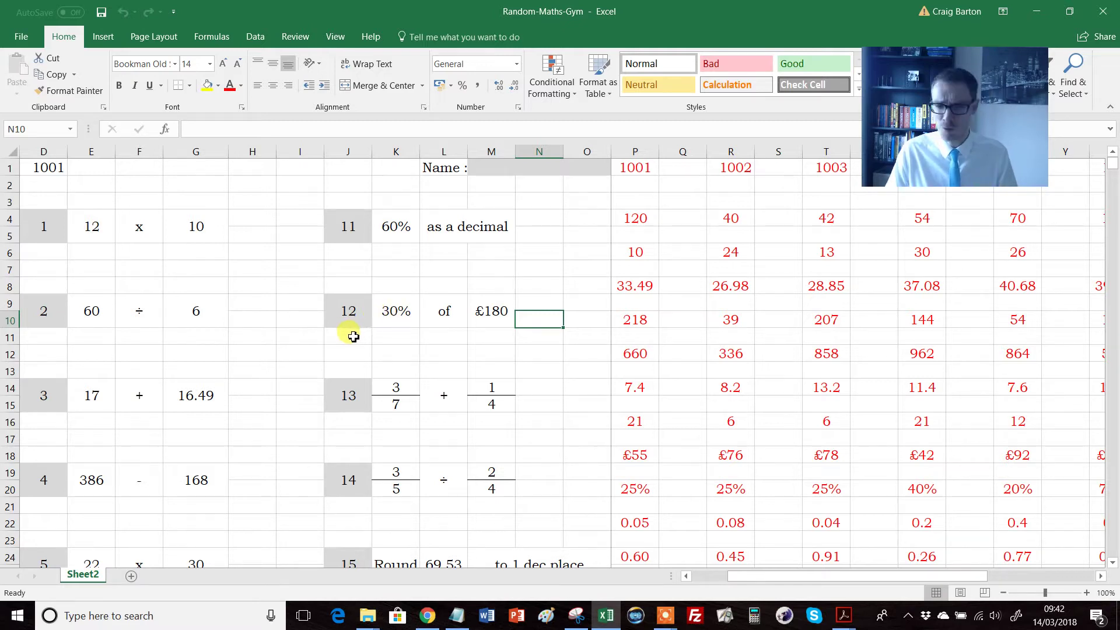
scroll(331, 340, down, 2)
scroll(332, 340, down, 1)
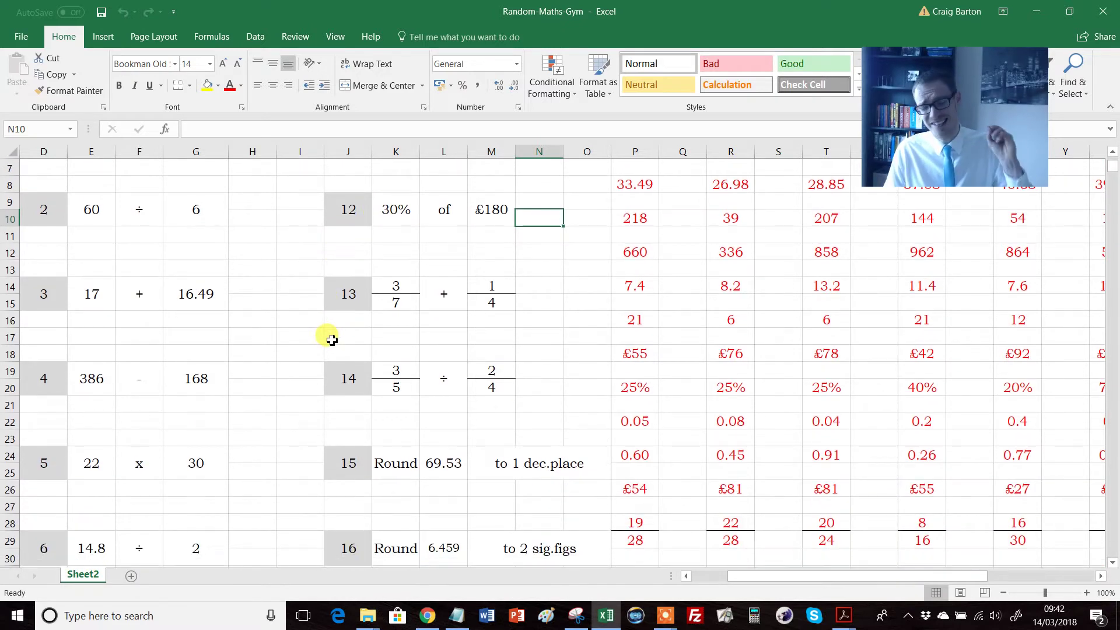
scroll(332, 340, down, 4)
scroll(315, 379, up, 6)
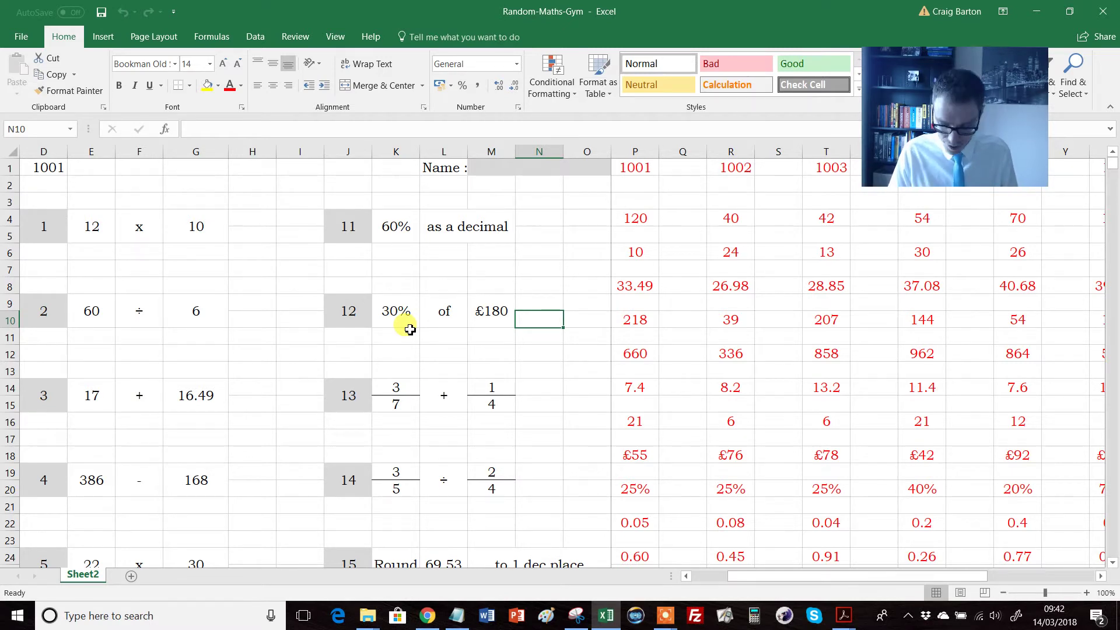
key(F9)
key(F9)
key(F9)
key(F9)
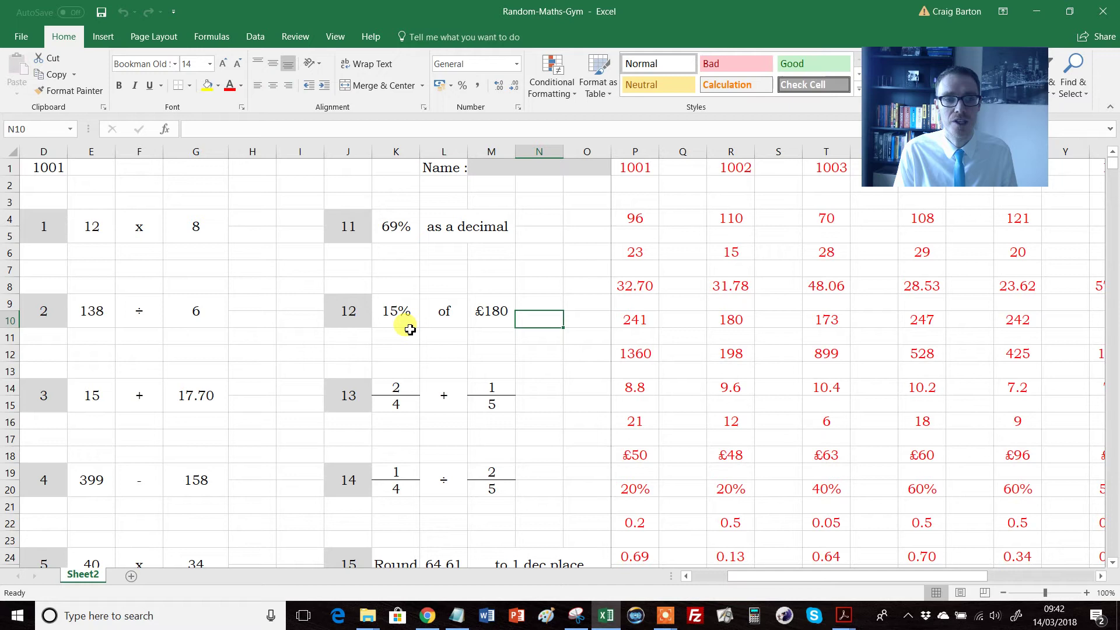
key(F9)
key(F9)
key(F9)
key(F9)
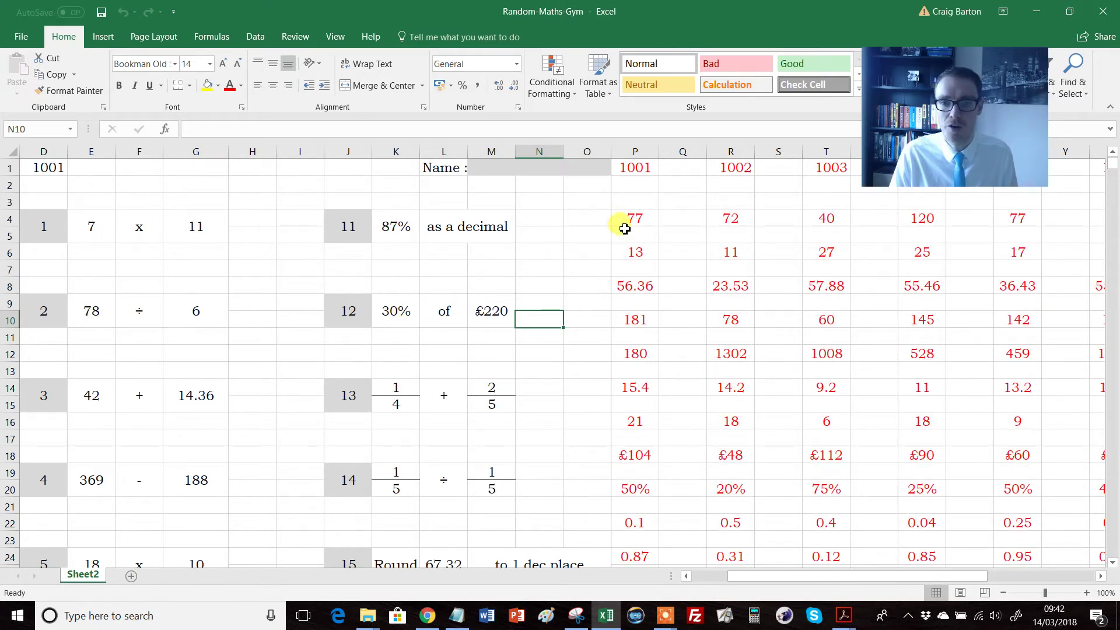
click(38, 163)
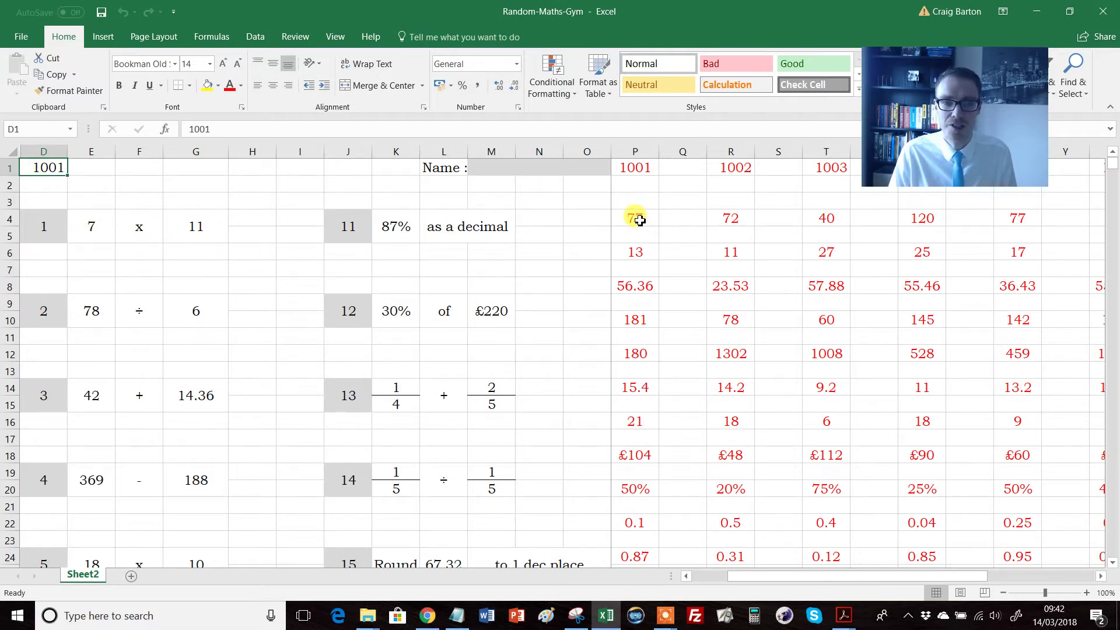
scroll(618, 295, down, 8)
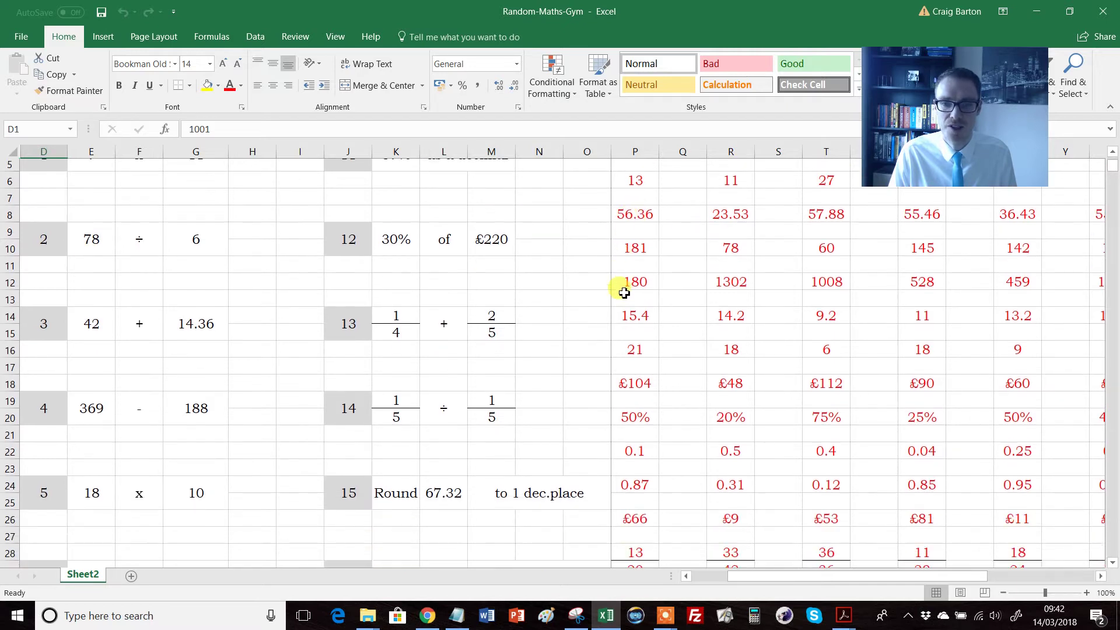
scroll(618, 350, down, 1)
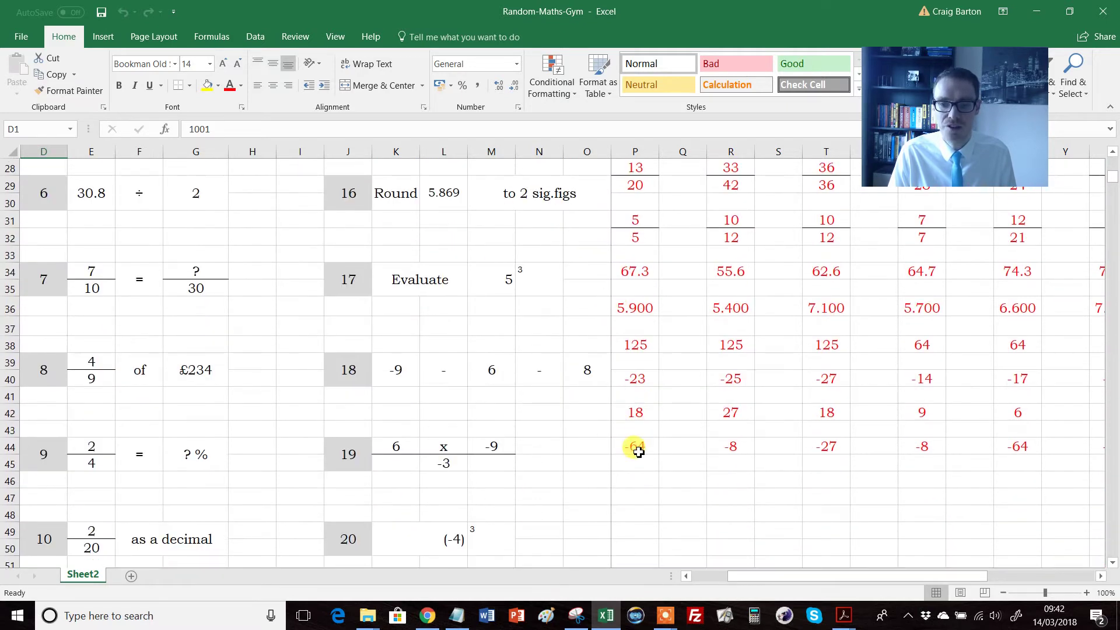
scroll(635, 443, up, 9)
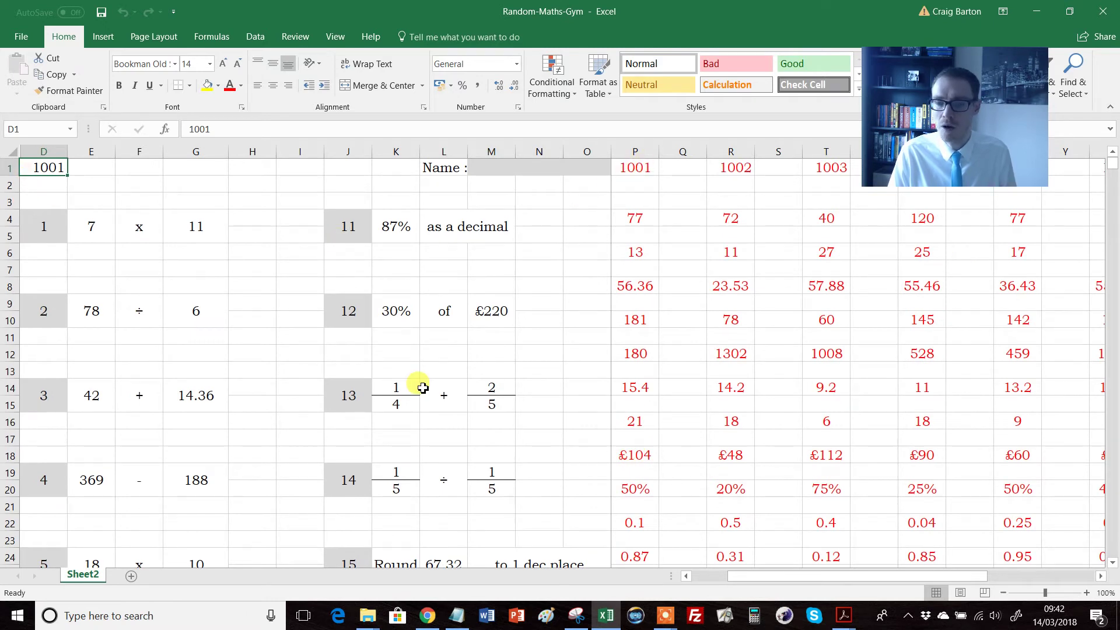
scroll(325, 406, down, 1)
scroll(324, 406, down, 14)
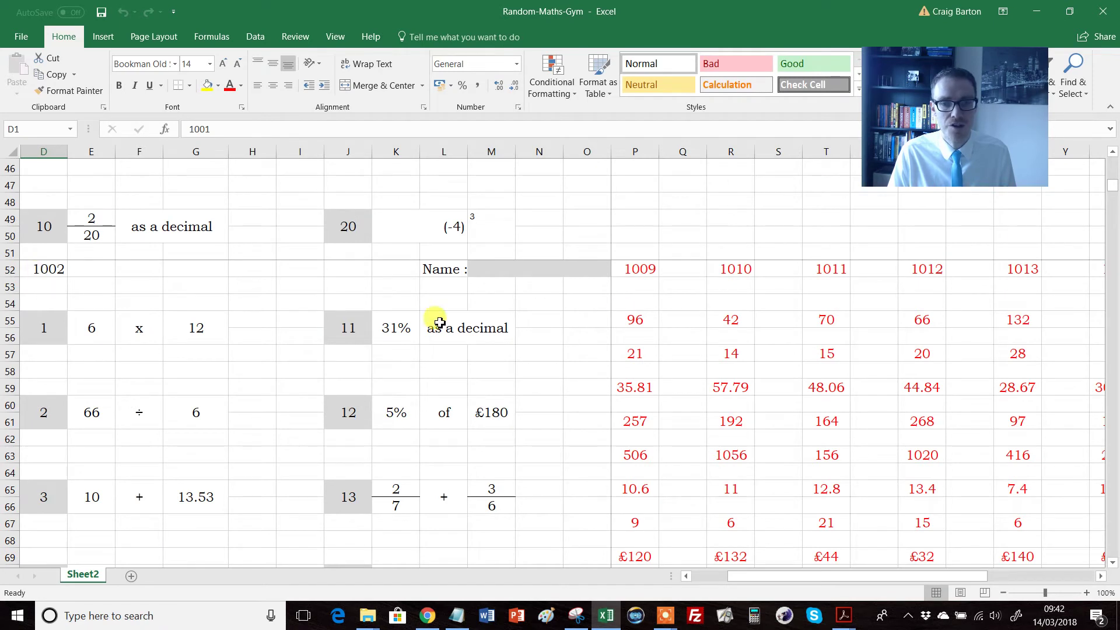
scroll(679, 315, up, 15)
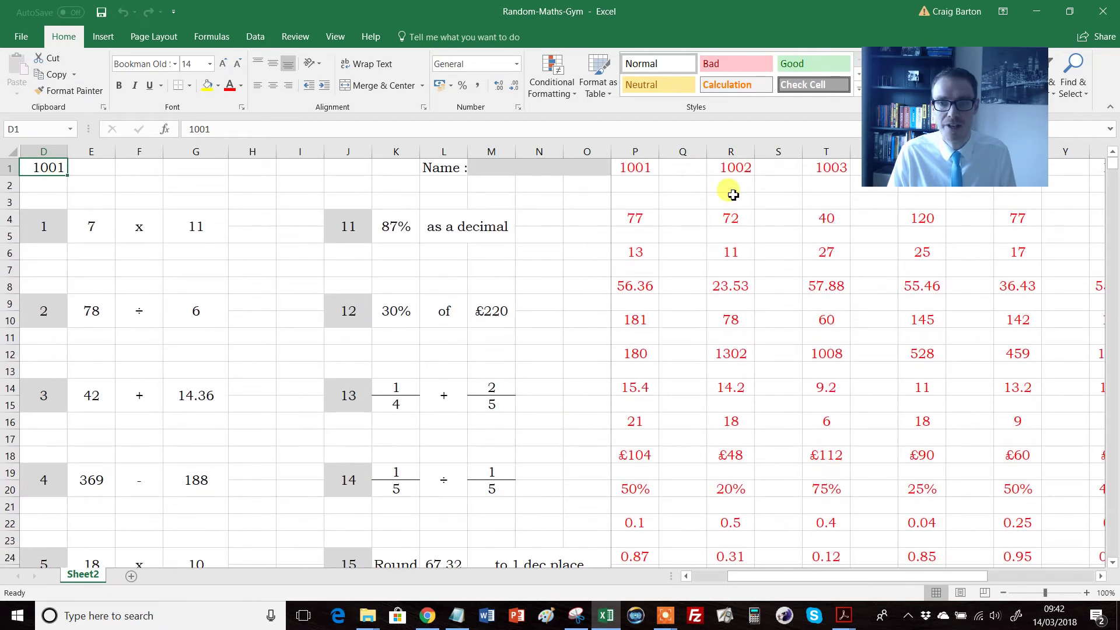
scroll(345, 352, down, 5)
scroll(346, 353, down, 20)
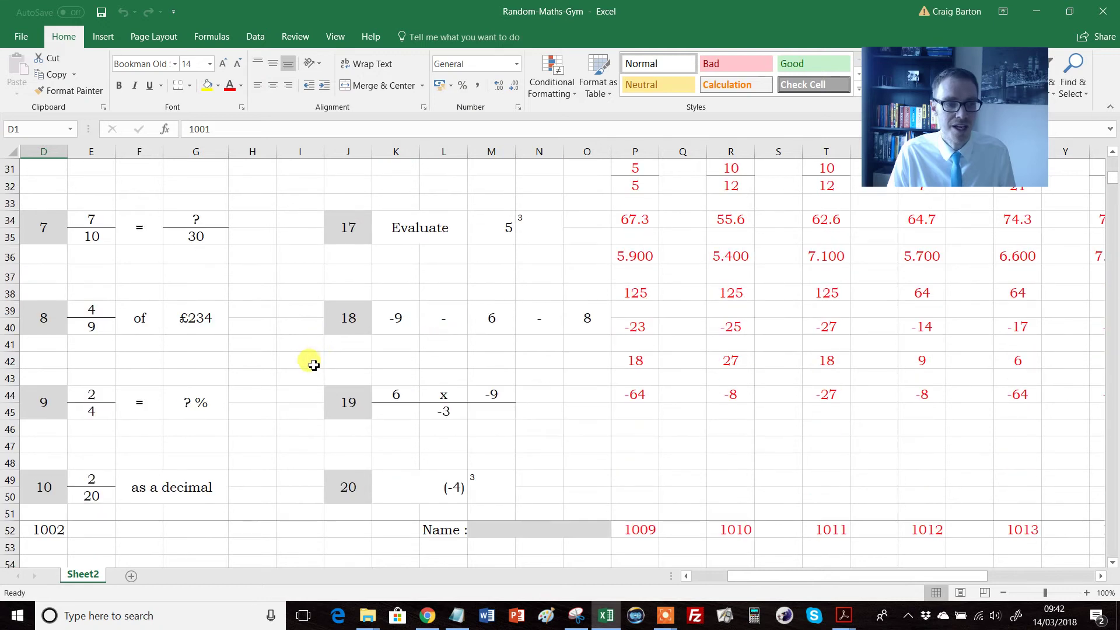
scroll(293, 374, down, 6)
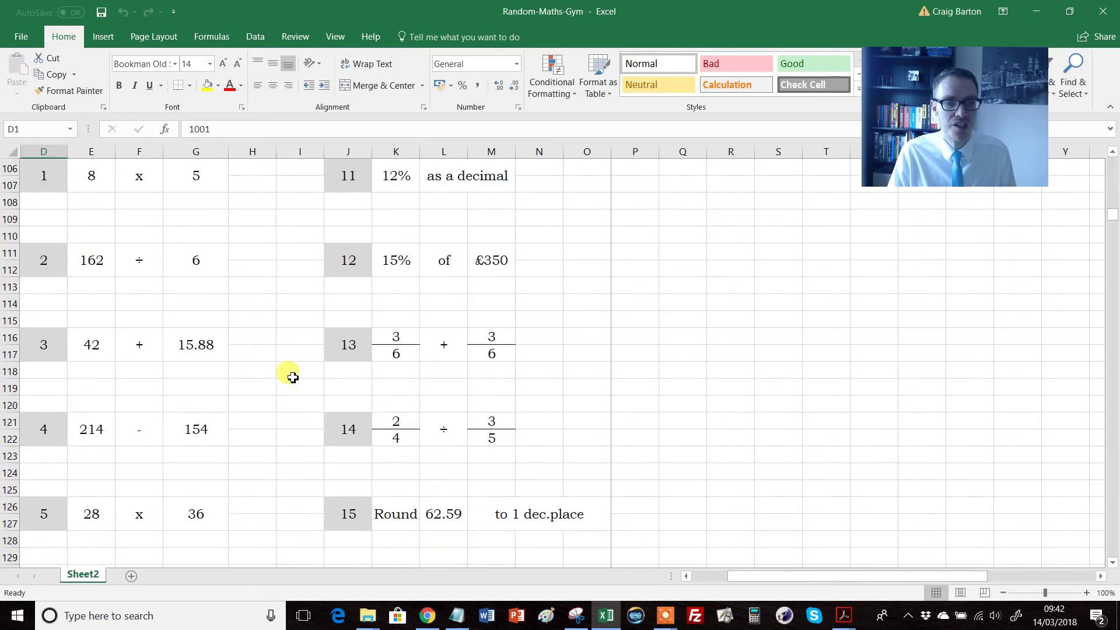
scroll(290, 375, up, 2)
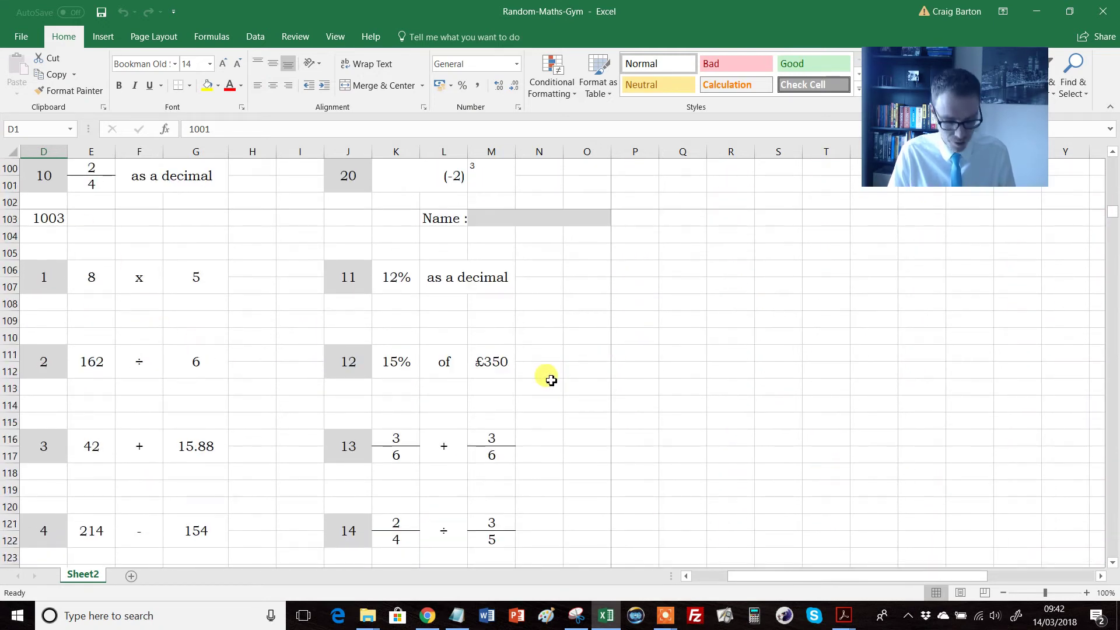
- Recalculate twice with F9 for new questions like 10 × 5 and 132 ÷ 6, then scroll to the top
key(F9)
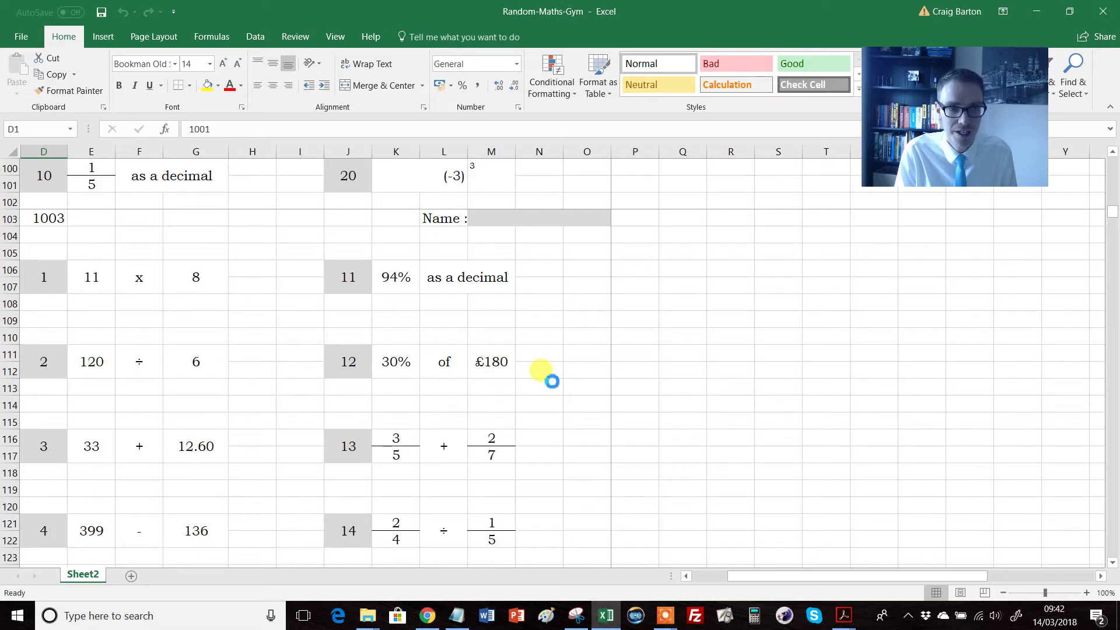
key(F9)
scroll(582, 402, up, 20)
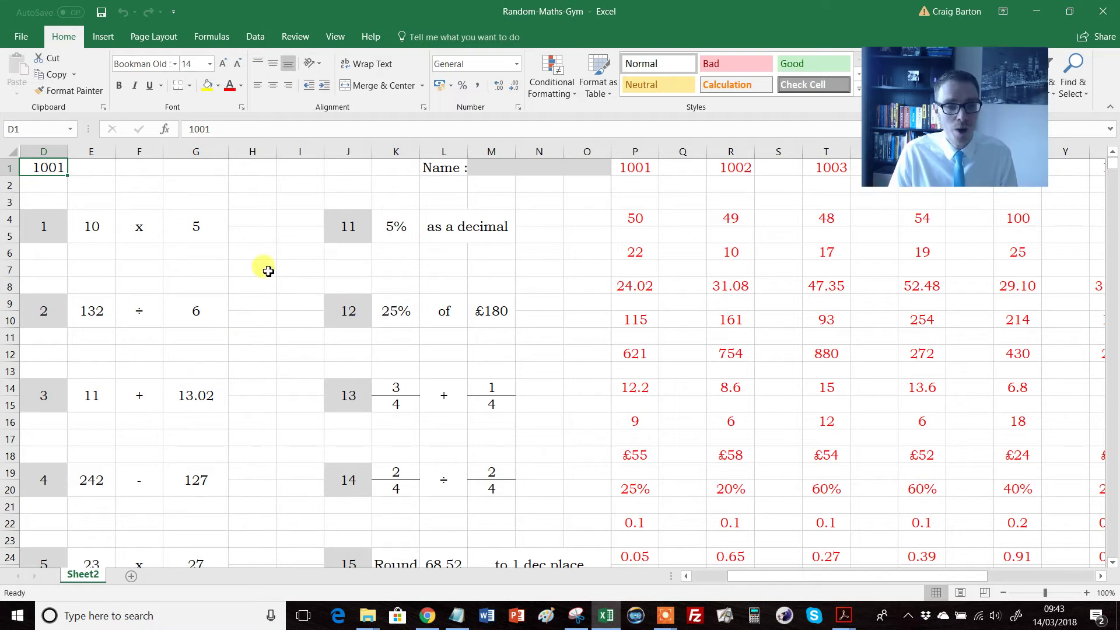
- Inspect the zoomed print preview of worksheet 1001, then return to the TES resource page in the browser
click(20, 37)
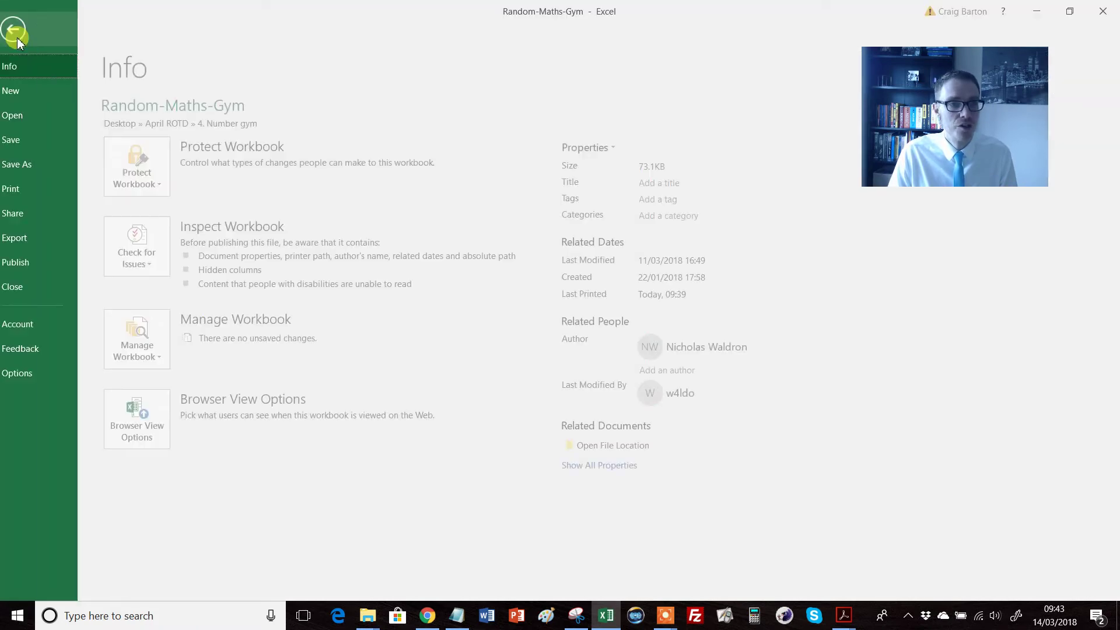
click(39, 189)
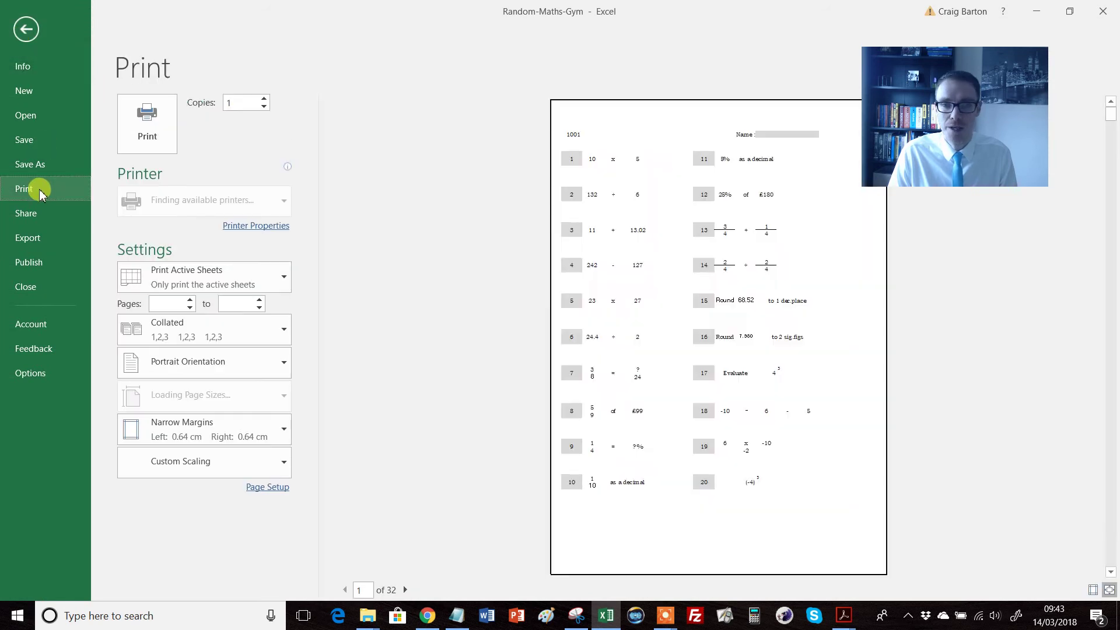
drag(949, 130, 369, 137)
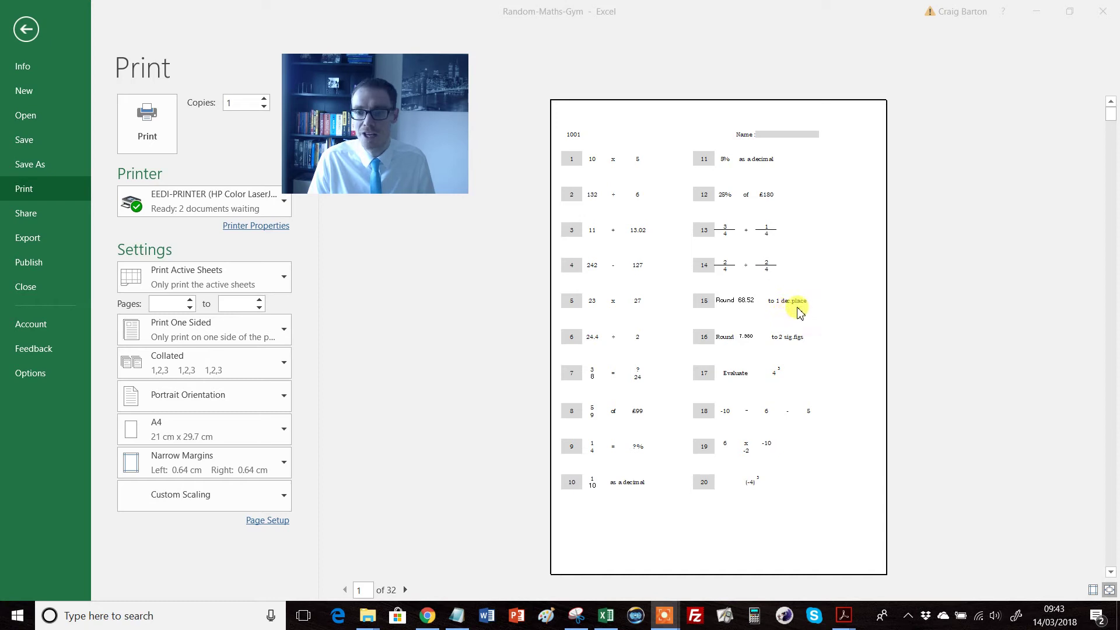
click(939, 341)
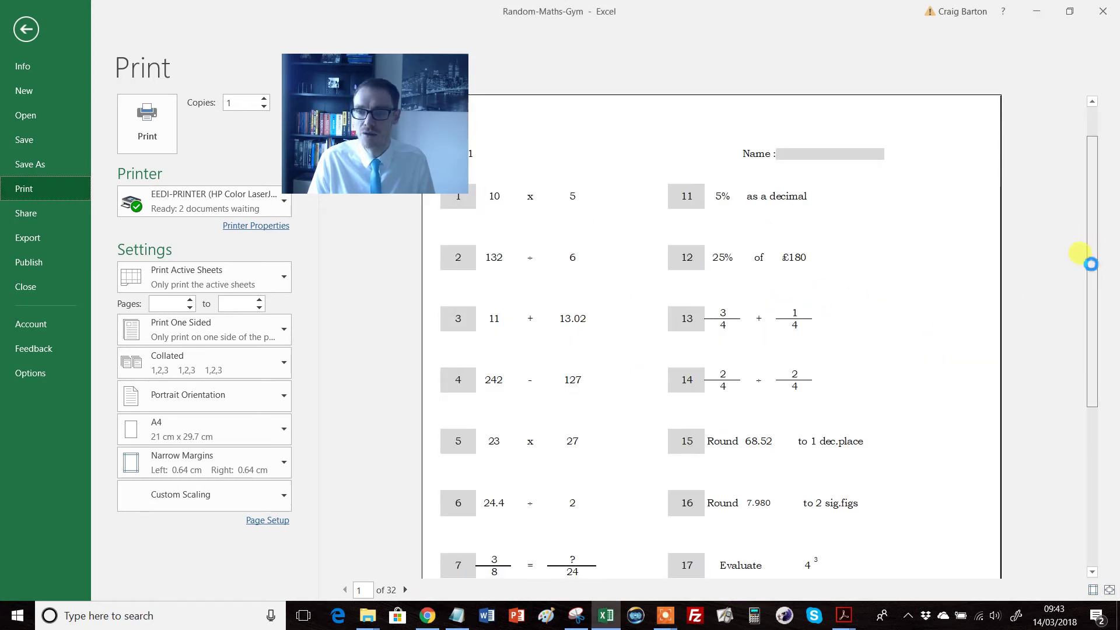
scroll(1055, 295, down, 3)
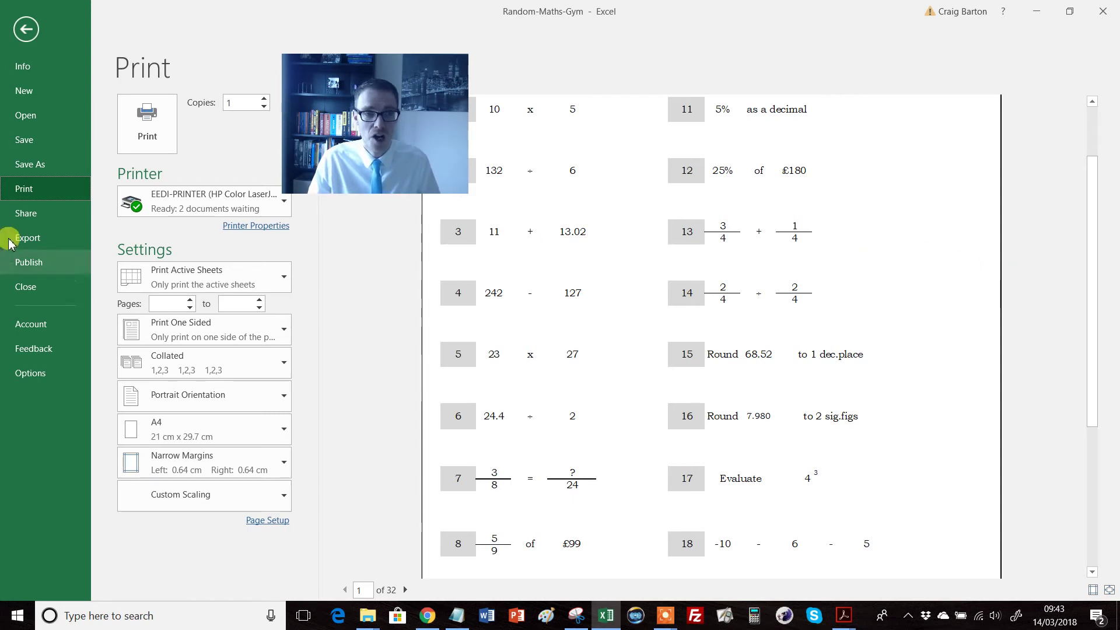
click(25, 32)
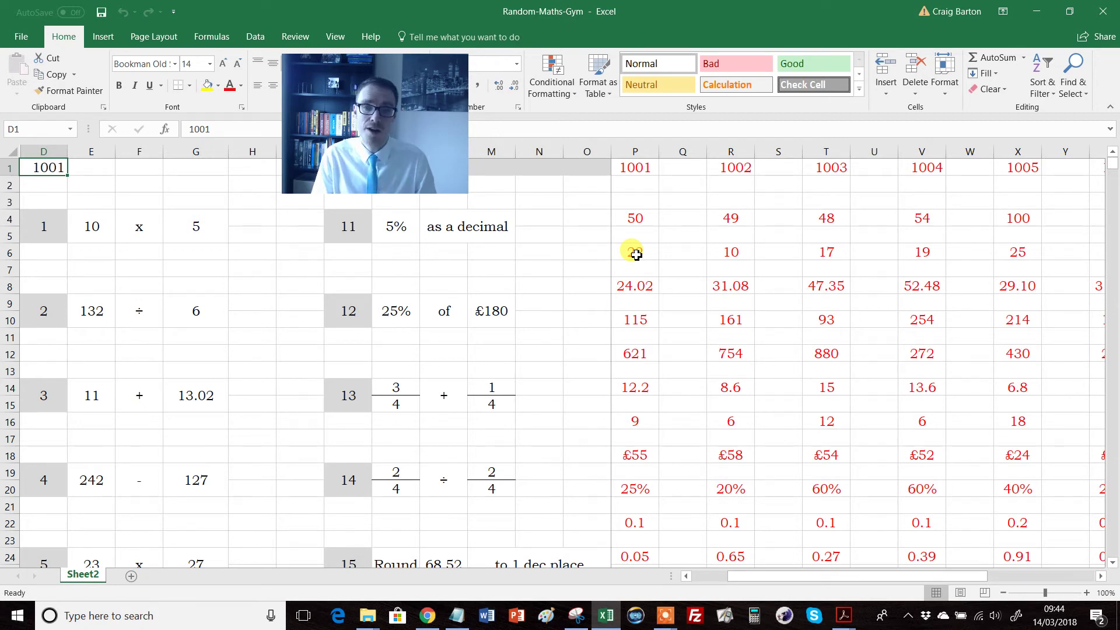
click(428, 615)
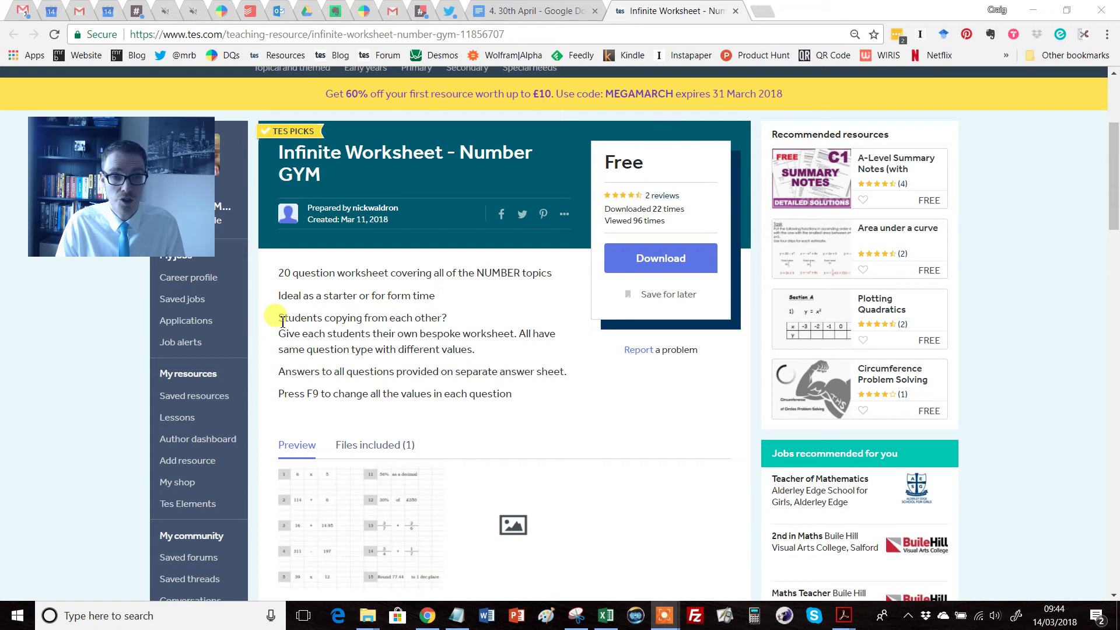
- Highlight the 'Students copying from each other?' lines, then go back to the Excel workbook
drag(281, 324, 511, 335)
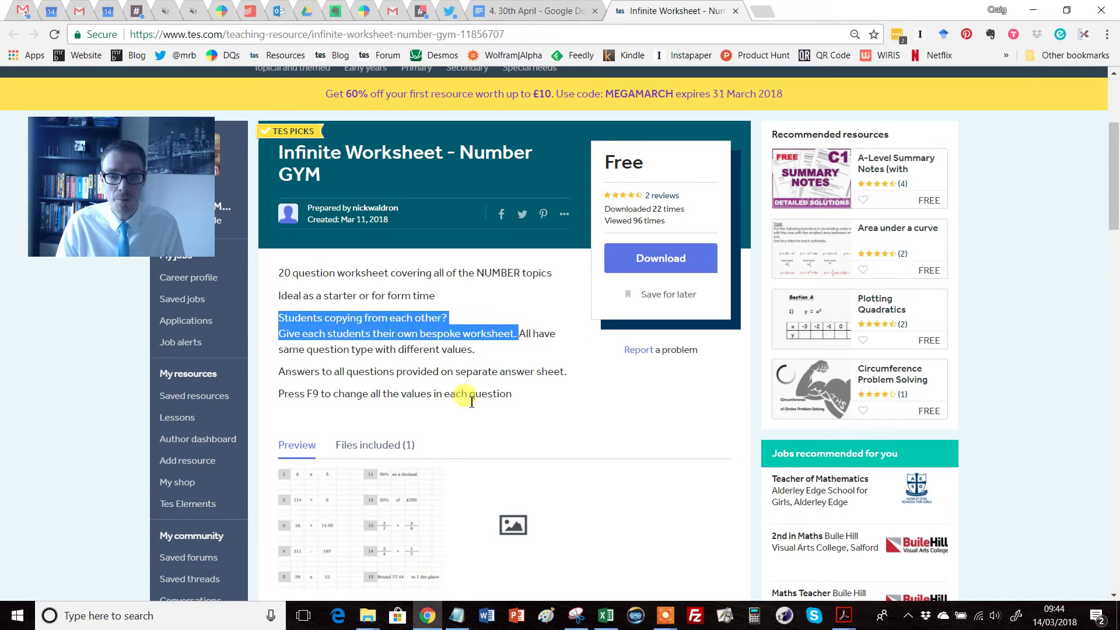
click(606, 615)
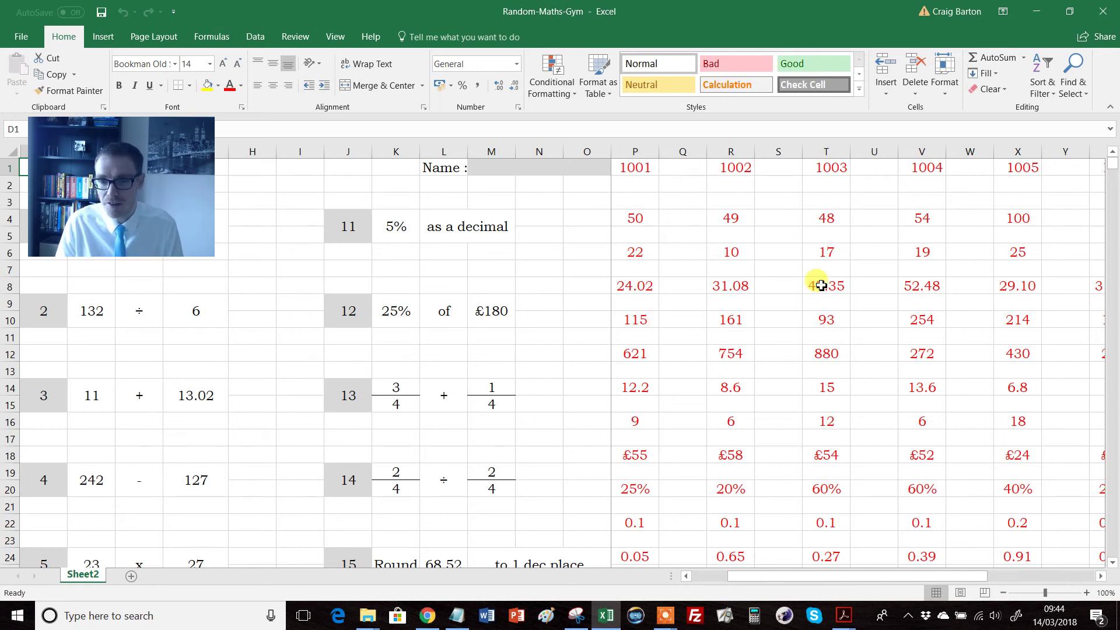
- Recalculate with F9, producing new questions like 114 ÷ 6, 73% as a decimal and 25% of £350
scroll(820, 289, down, 1)
scroll(804, 298, up, 1)
scroll(857, 312, down, 1)
scroll(863, 304, up, 1)
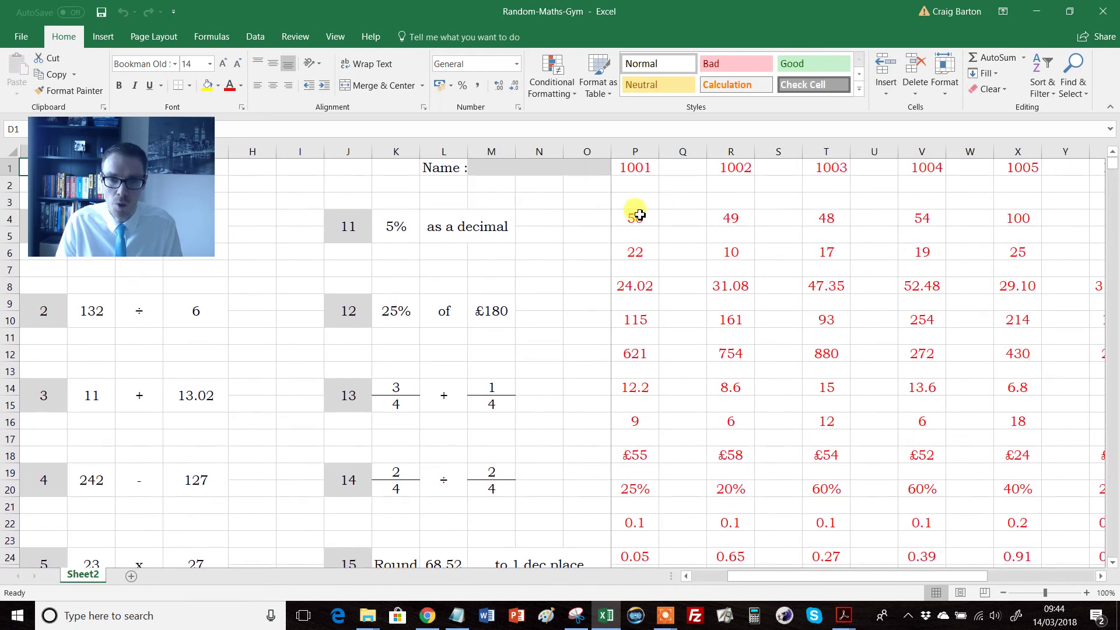
scroll(624, 235, down, 1)
scroll(625, 235, down, 3)
scroll(610, 290, up, 4)
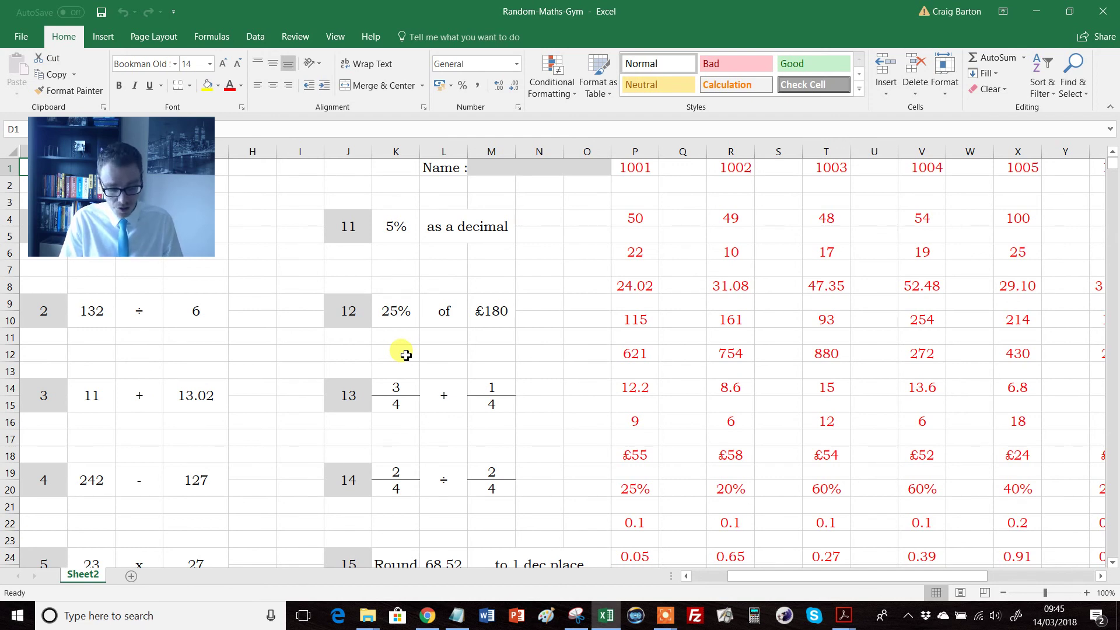
key(F9)
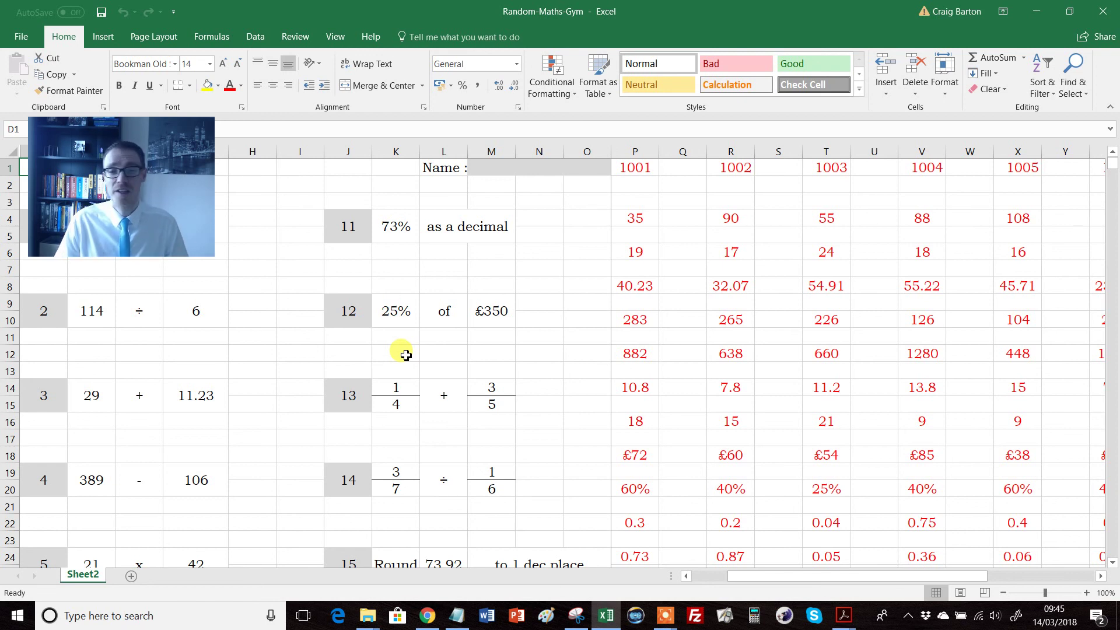
click(427, 615)
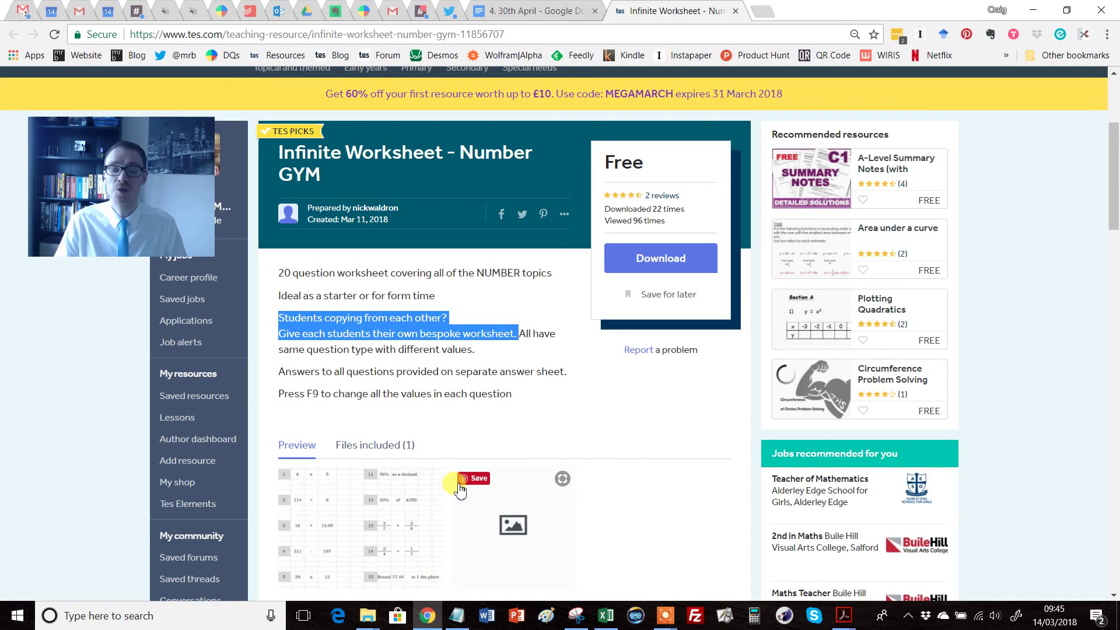
click(504, 300)
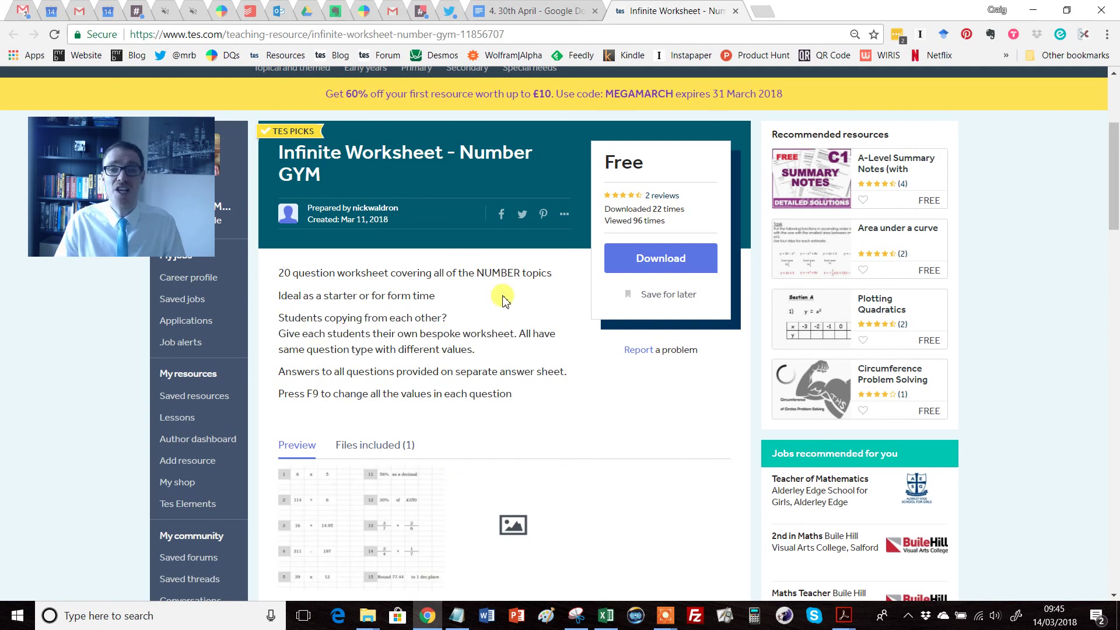